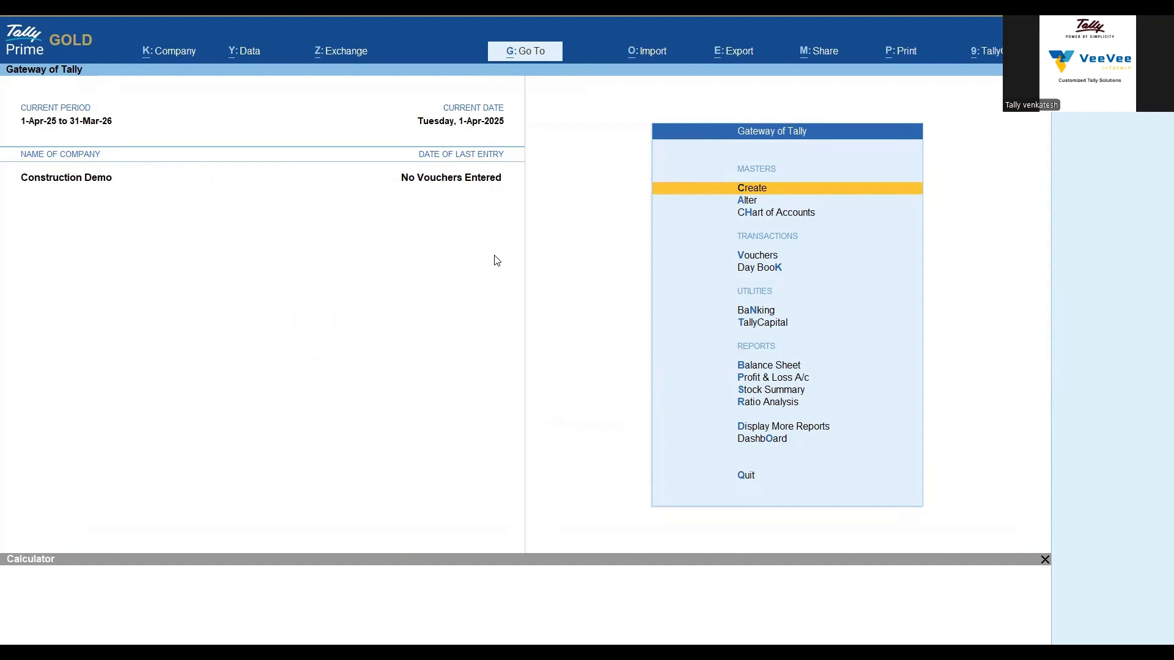
- Start a new accounting ledger named Purchase and place it under the Purchase Accounts group
click(761, 194)
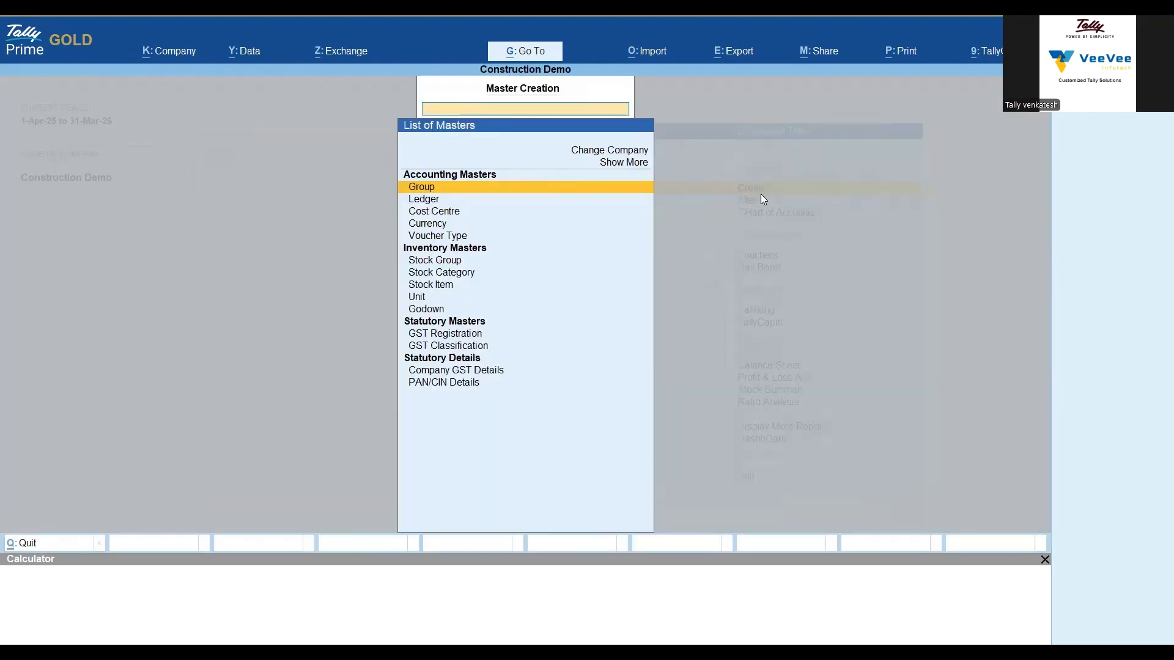
key(Down)
key(Return)
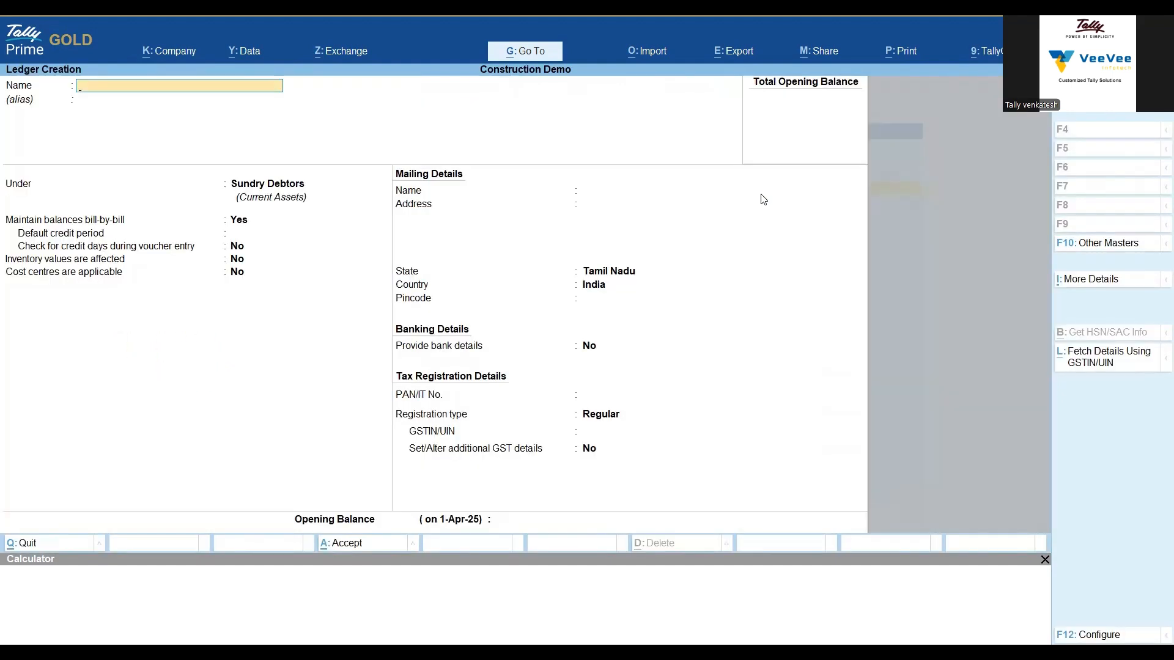
text(Purcha)
key(Return)
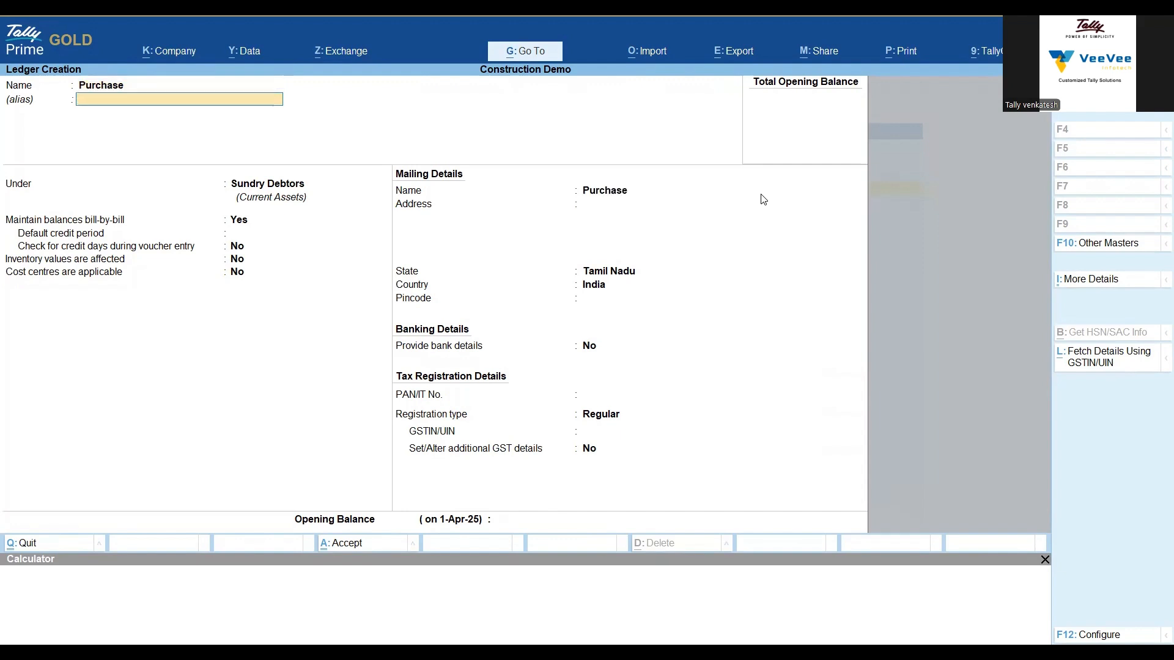
key(Return)
text(Pu)
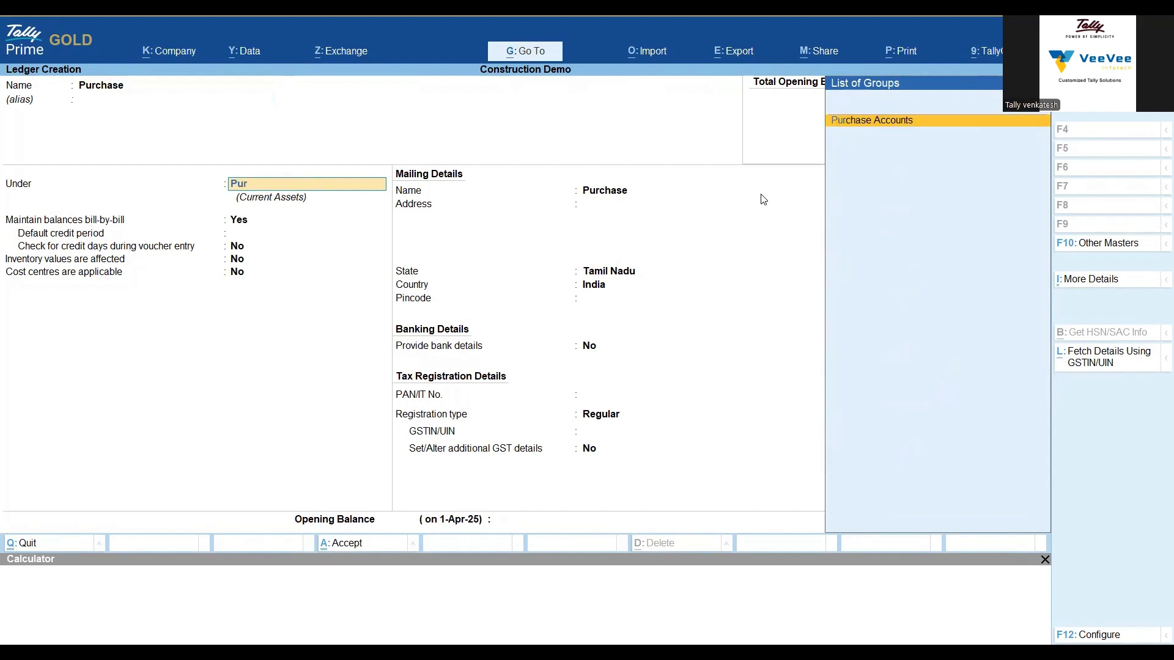
text(r)
key(Return)
- Set the Purchase ledger's type of supply to Goods, keep the other defaults, and save the ledger
key(Return)
key(Return)
key(Return)
key(Return)
key(Return)
key(Return)
key(Return)
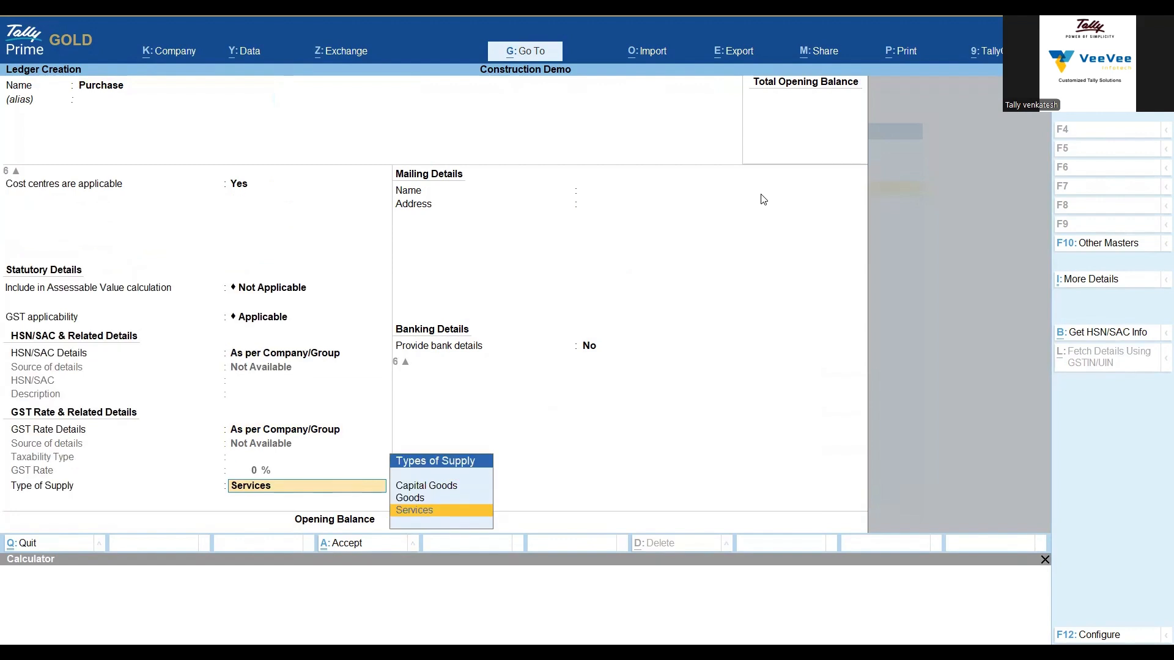
key(Up)
key(Return)
key(Return)
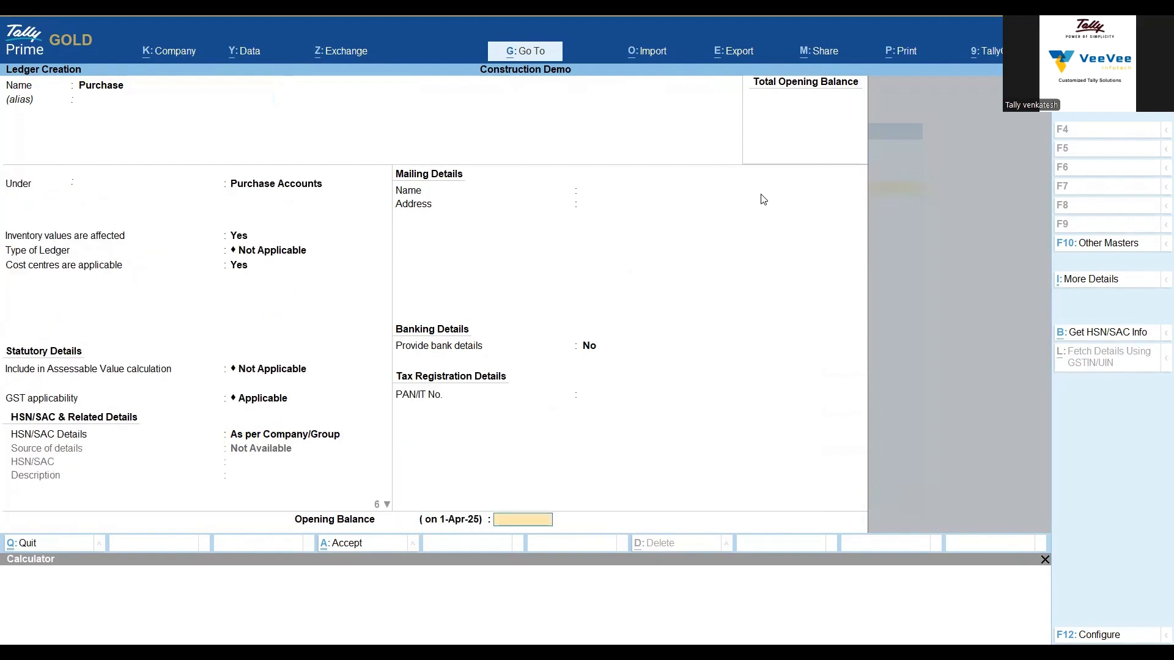
key(Return)
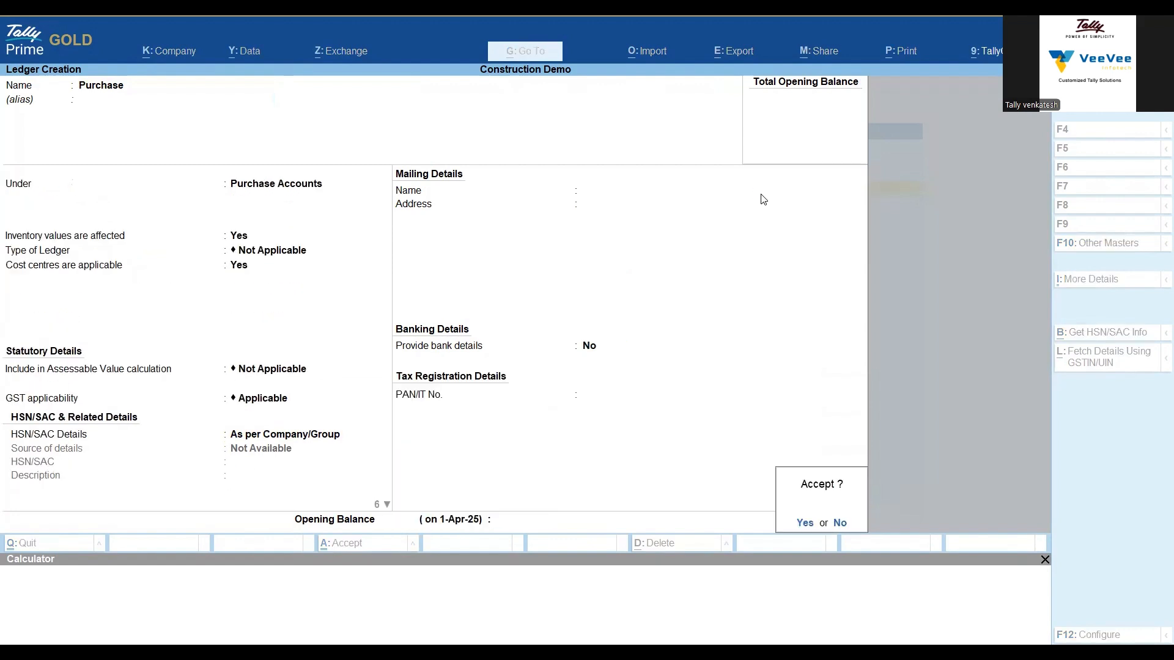
key(Return)
- Start another ledger named Sales and place it under the Sales Accounts group
text(Sal)
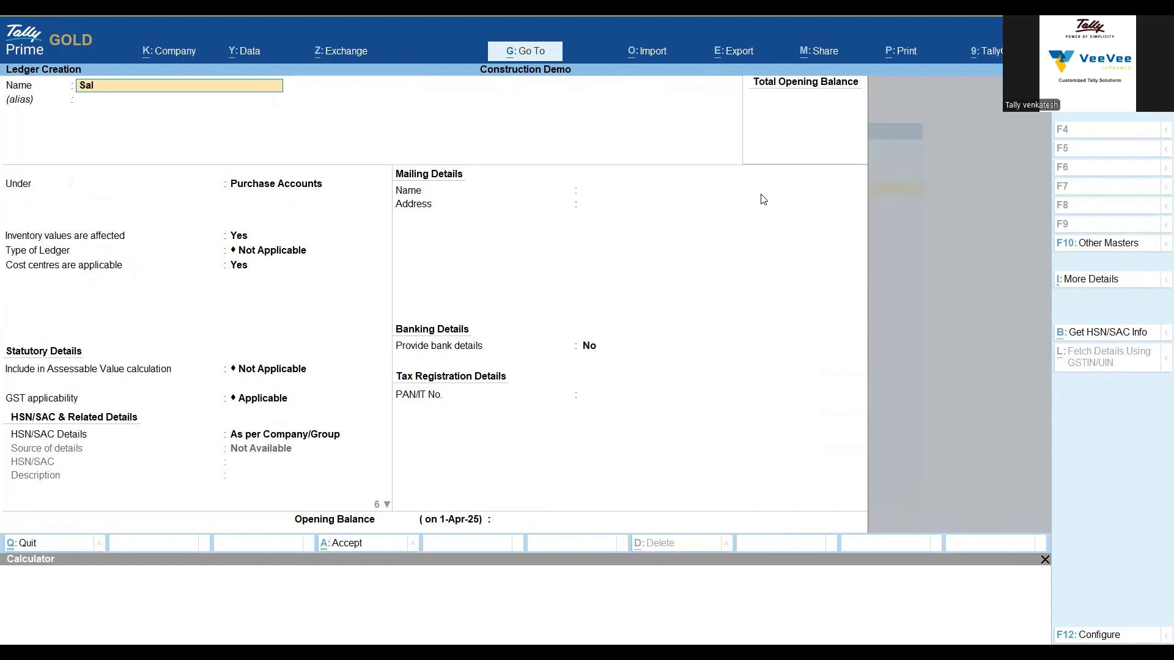
text(es)
key(Return)
text(Sa)
key(Return)
- Set the Sales ledger's type of supply to Goods, keep the other defaults, and save the ledger
key(Return)
key(Return)
key(Return)
key(Return)
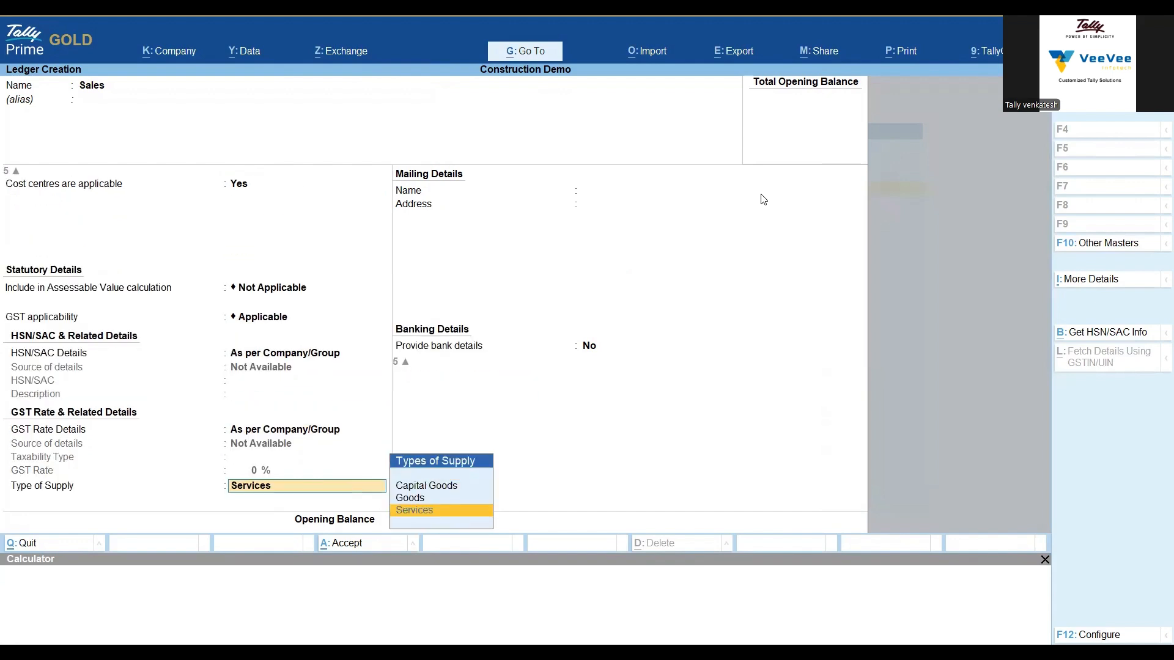
key(Up)
key(Return)
key(Return)
key(Return)
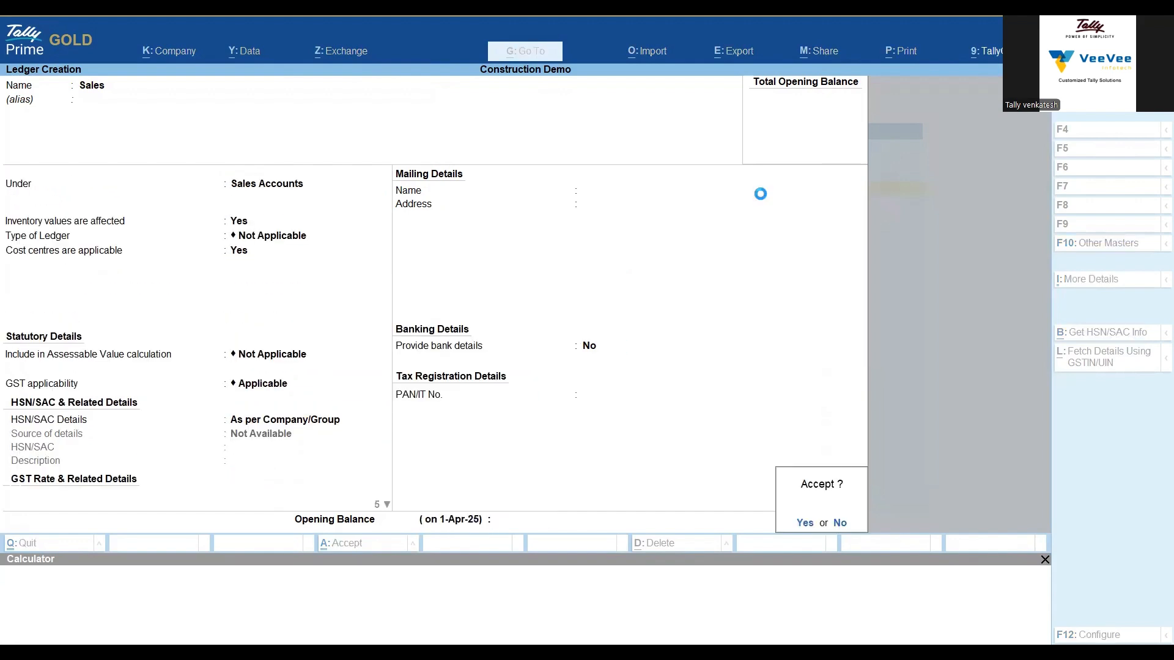
key(Return)
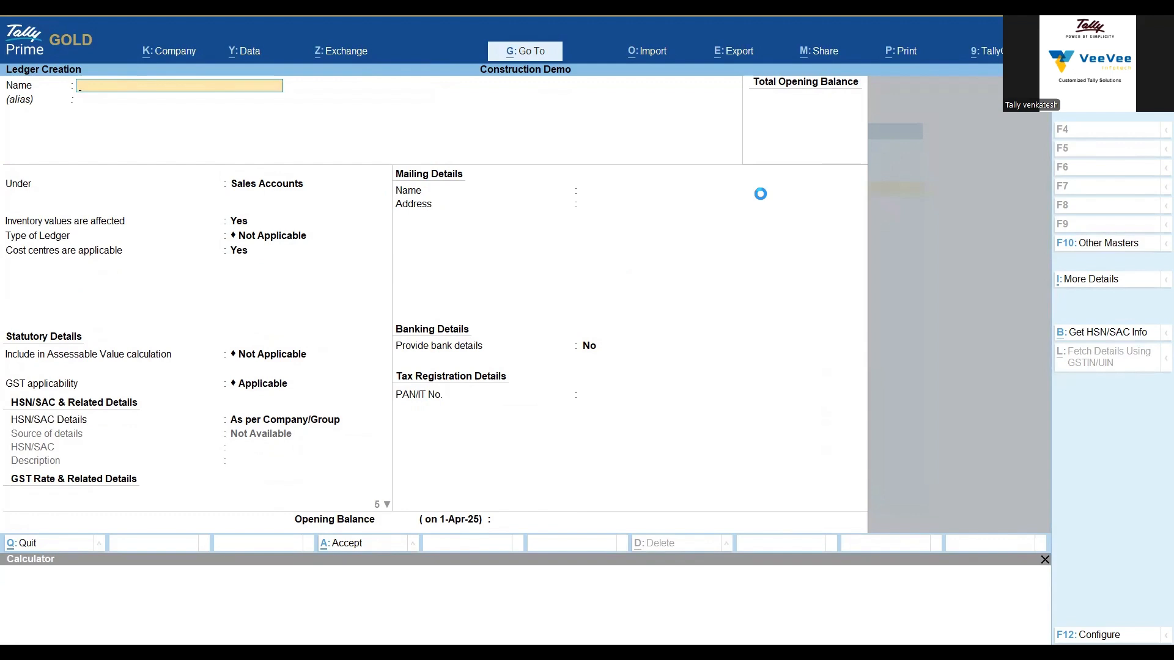
- Create and save a ledger named Cement Supplier under Sundry Creditors with the default party details
text(Cement Supplier)
key(Return)
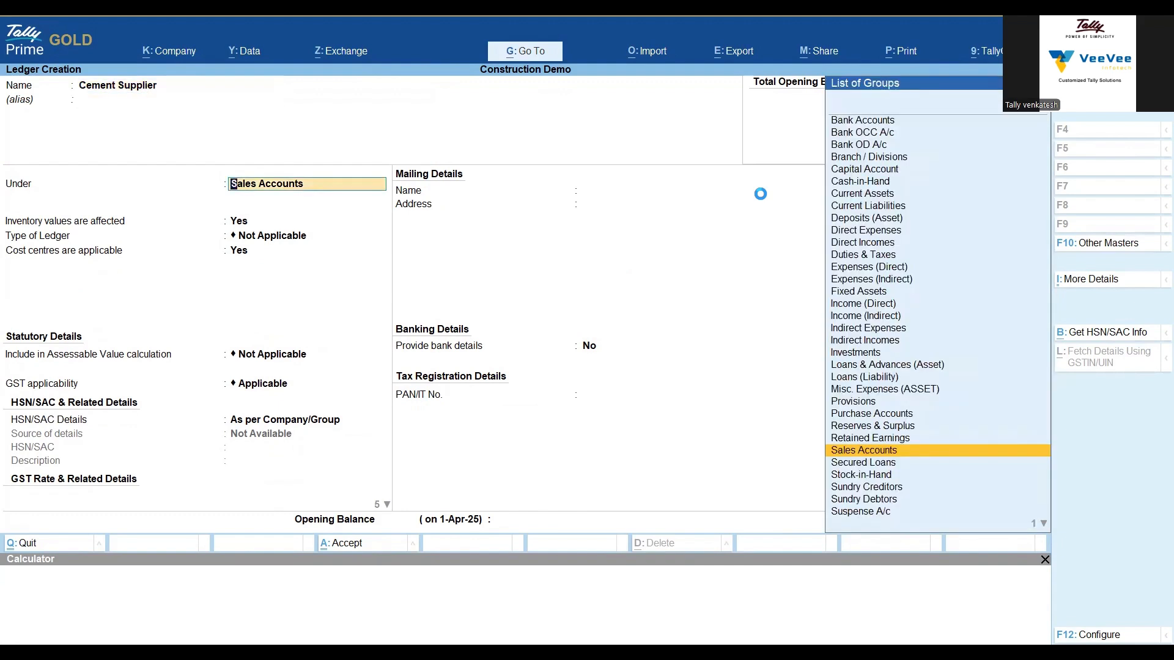
text(Cred)
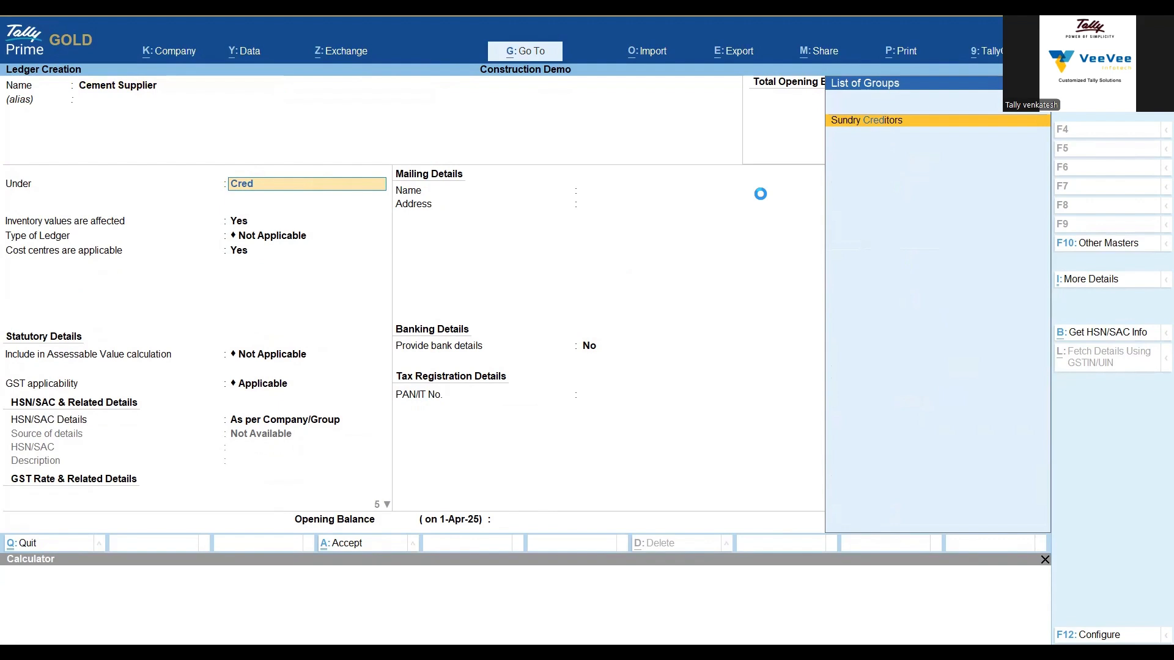
key(Return)
key(Return)
key(Return)
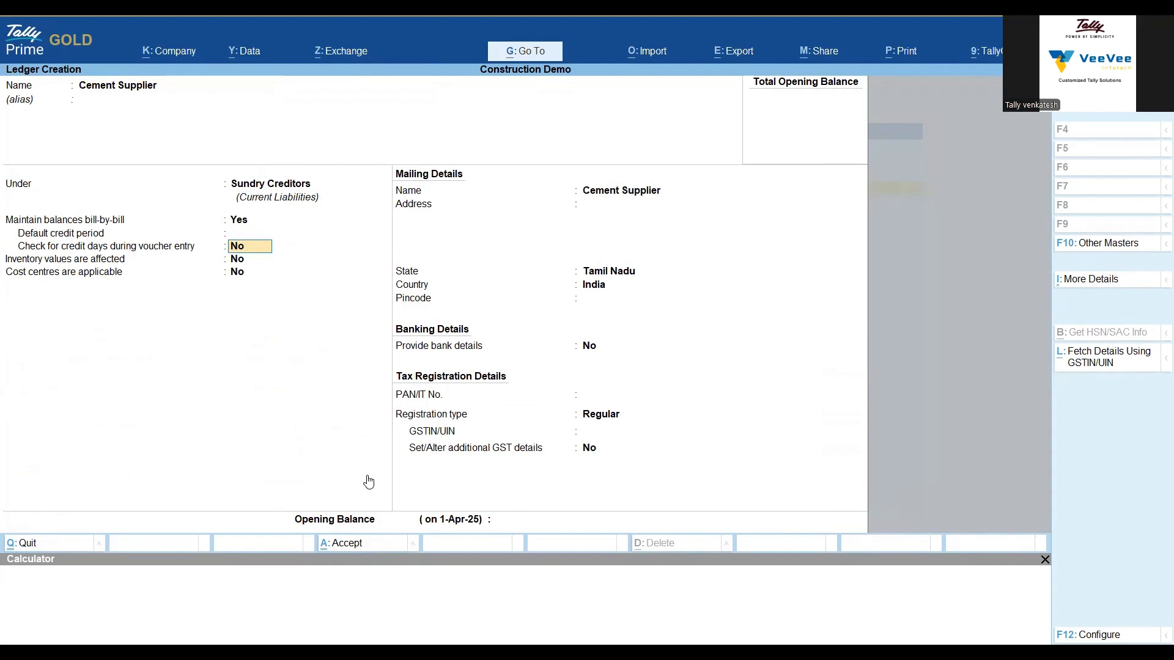
key(ctrl+a)
- Create and save a ledger named Steel Supplier under Sundry Creditors
text(S)
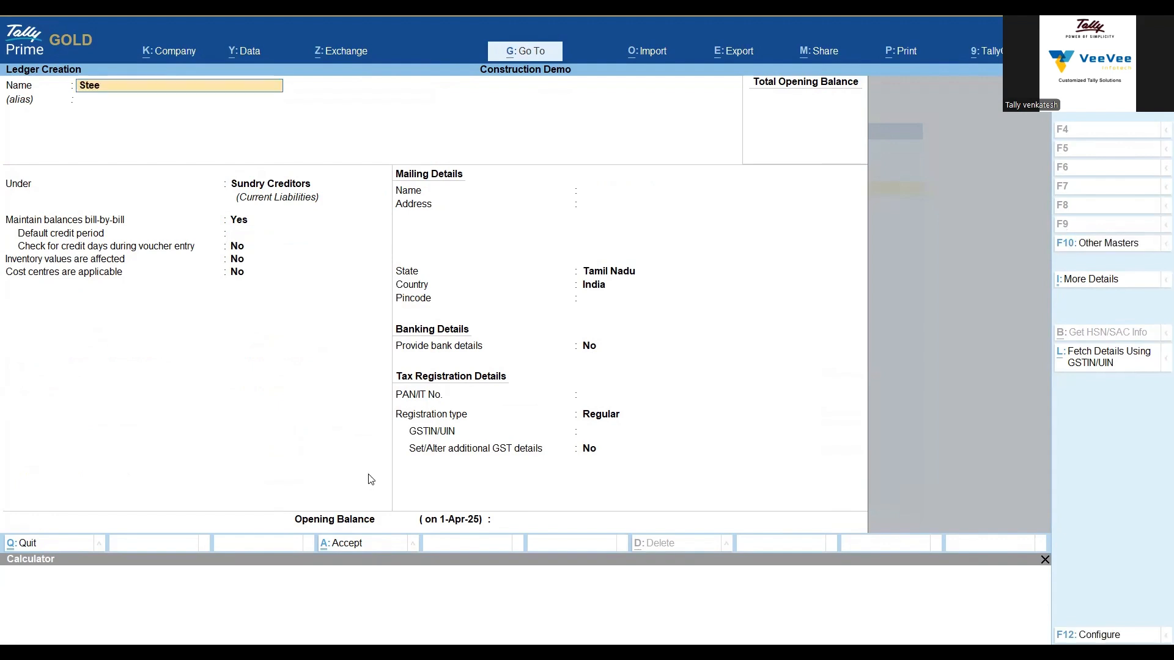
text(teel Supplier)
key(Return)
key(Return)
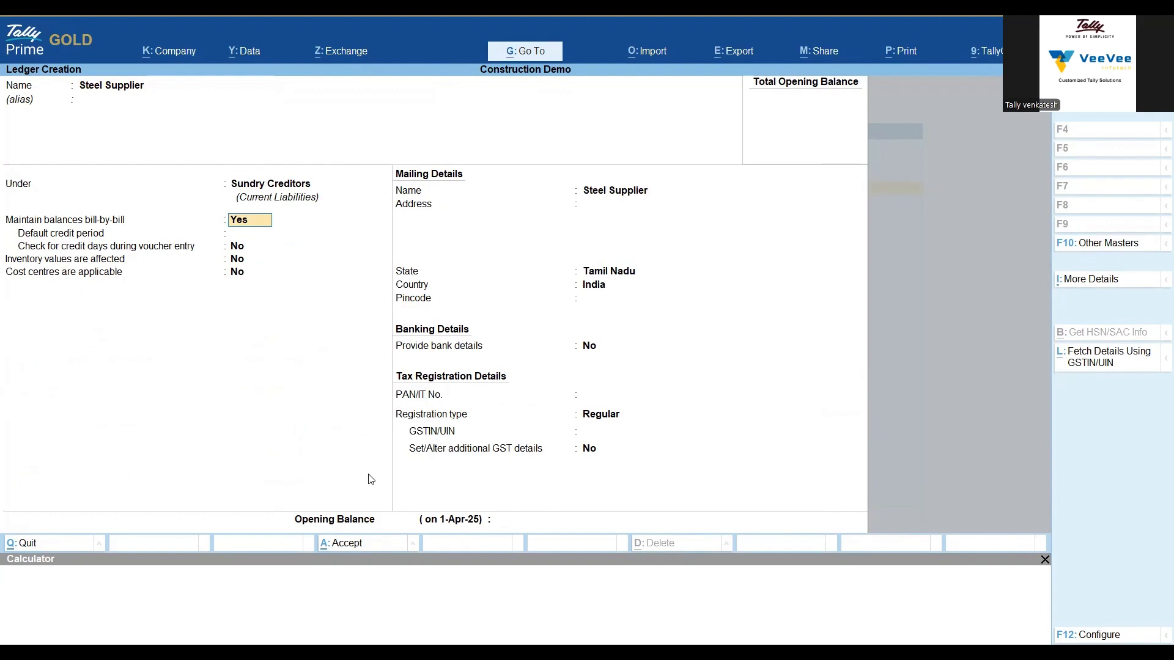
key(ctrl+a)
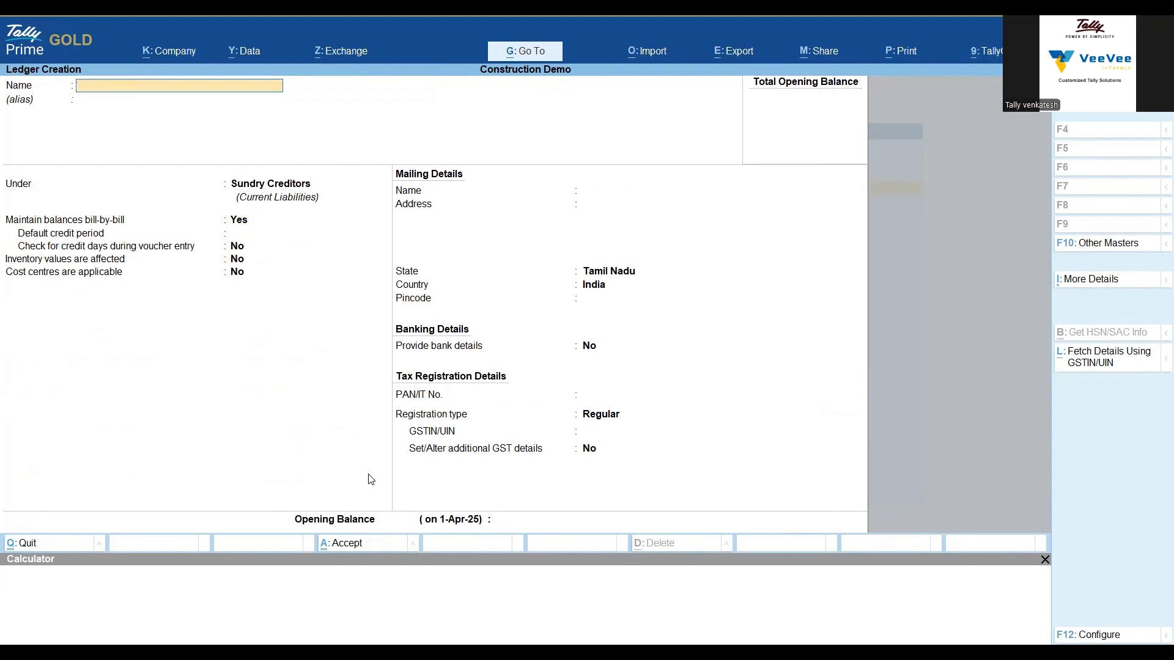
- Create and save a ledger named Other Supplier under Sundry Creditors
text(Other Supplier)
key(Return)
key(Return)
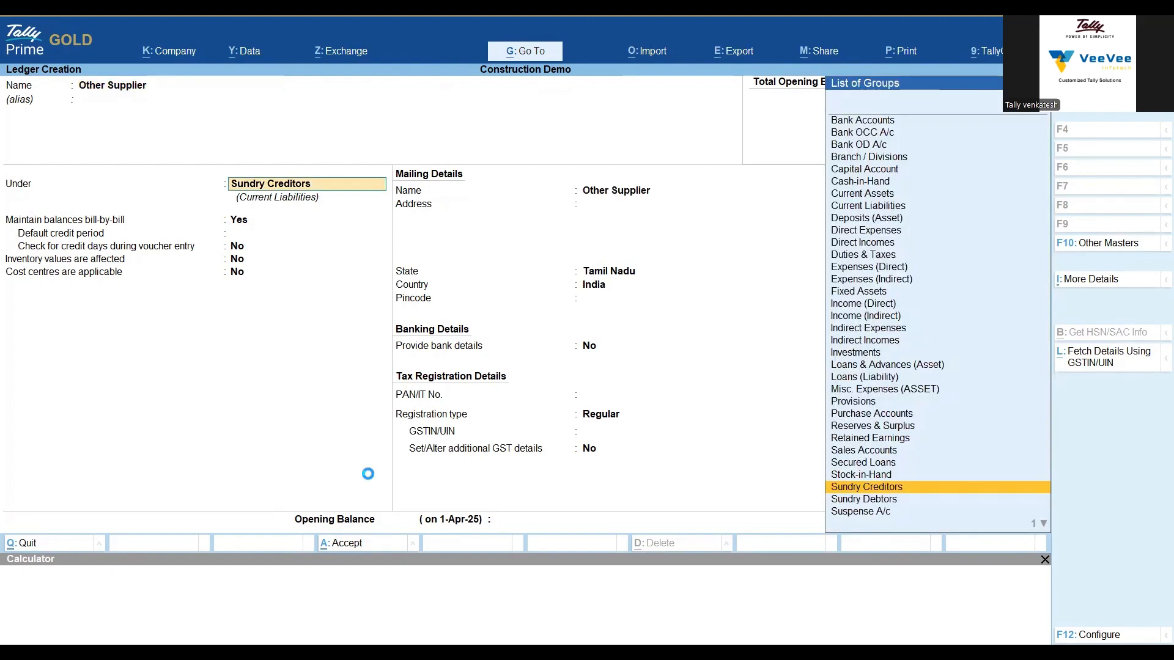
key(ctrl+a)
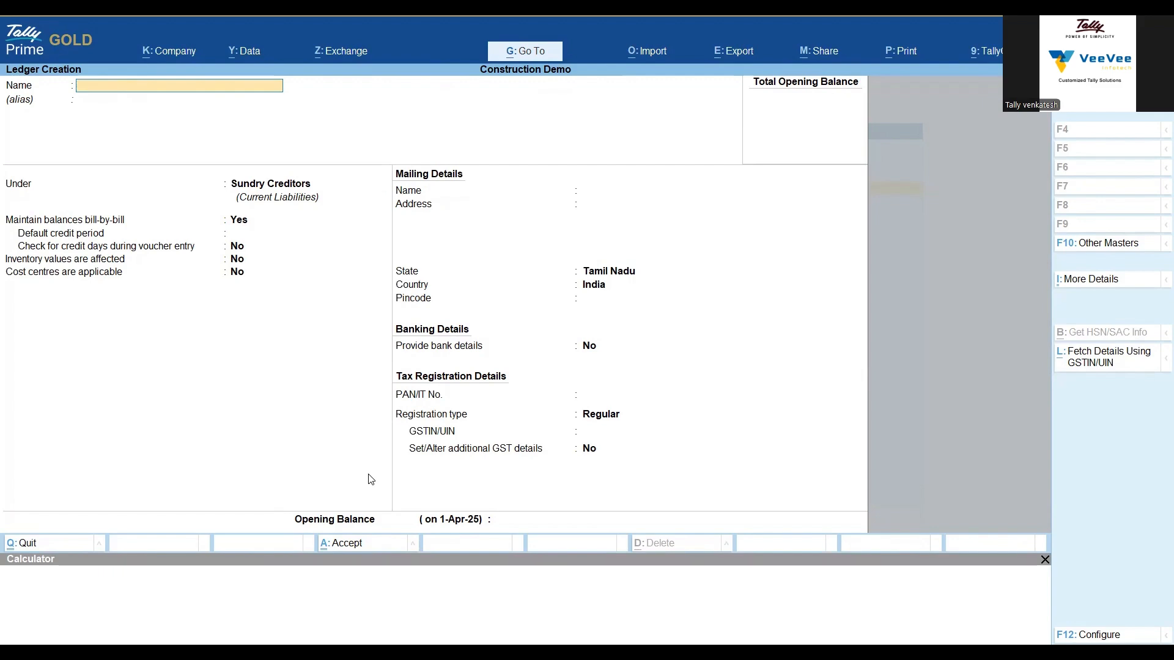
- Start a customer ledger with the customer's name and place it under the Sundry Debtors group
text(Ve)
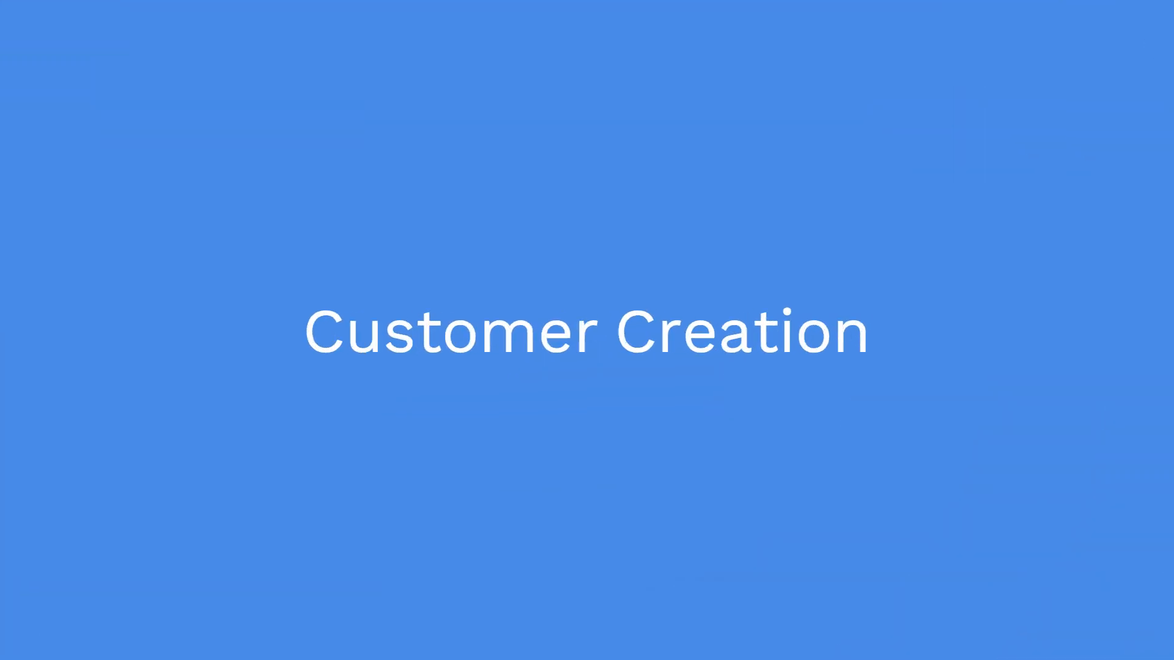
text(nkat)
text(esh)
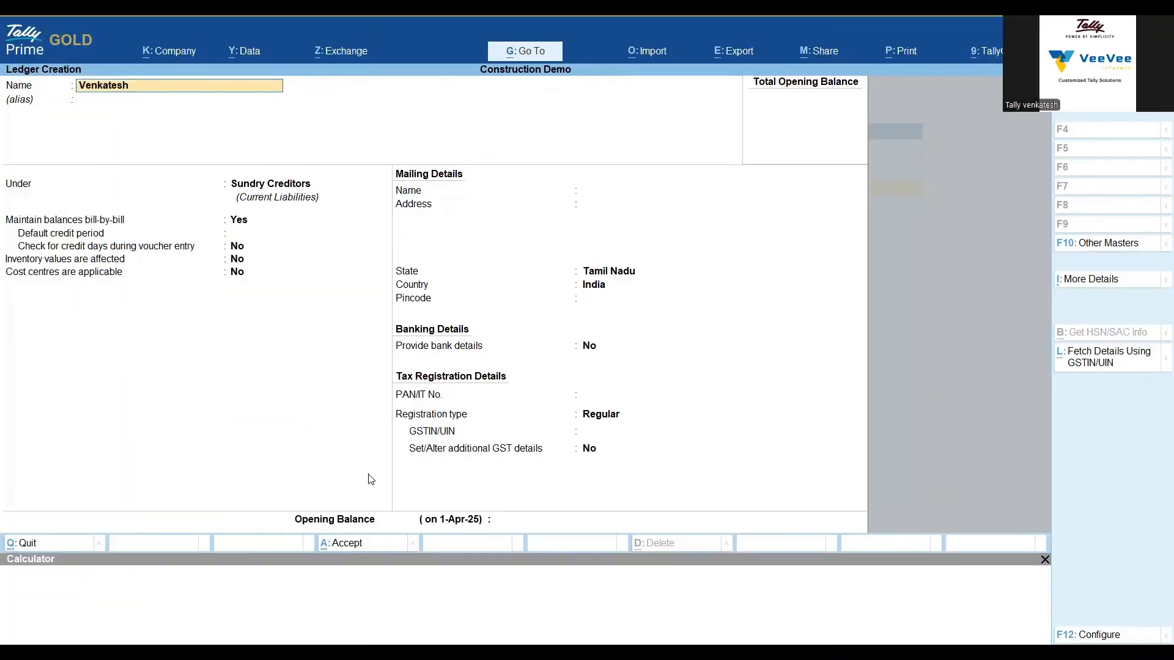
key(Return)
key(Return)
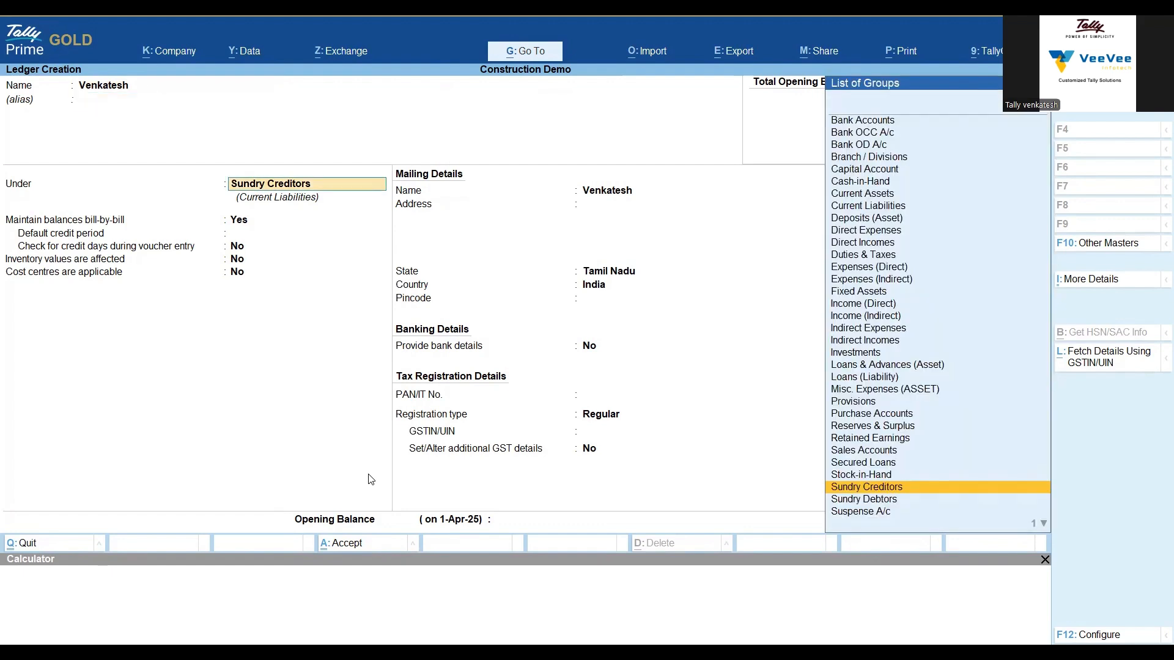
text(Debt)
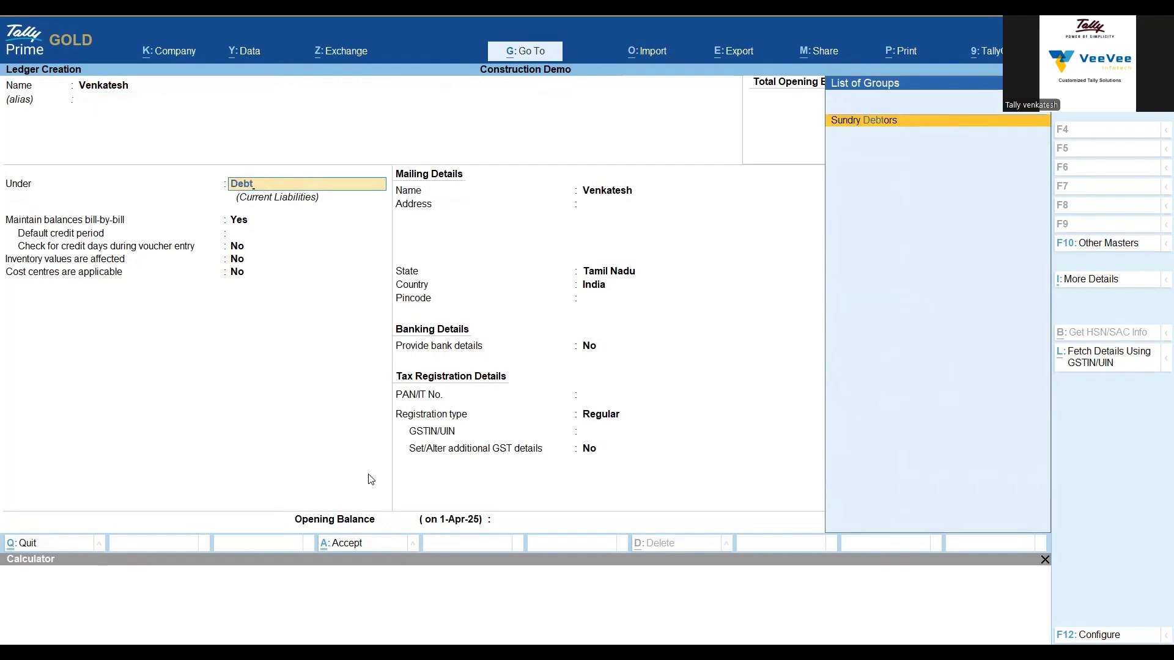
key(Return)
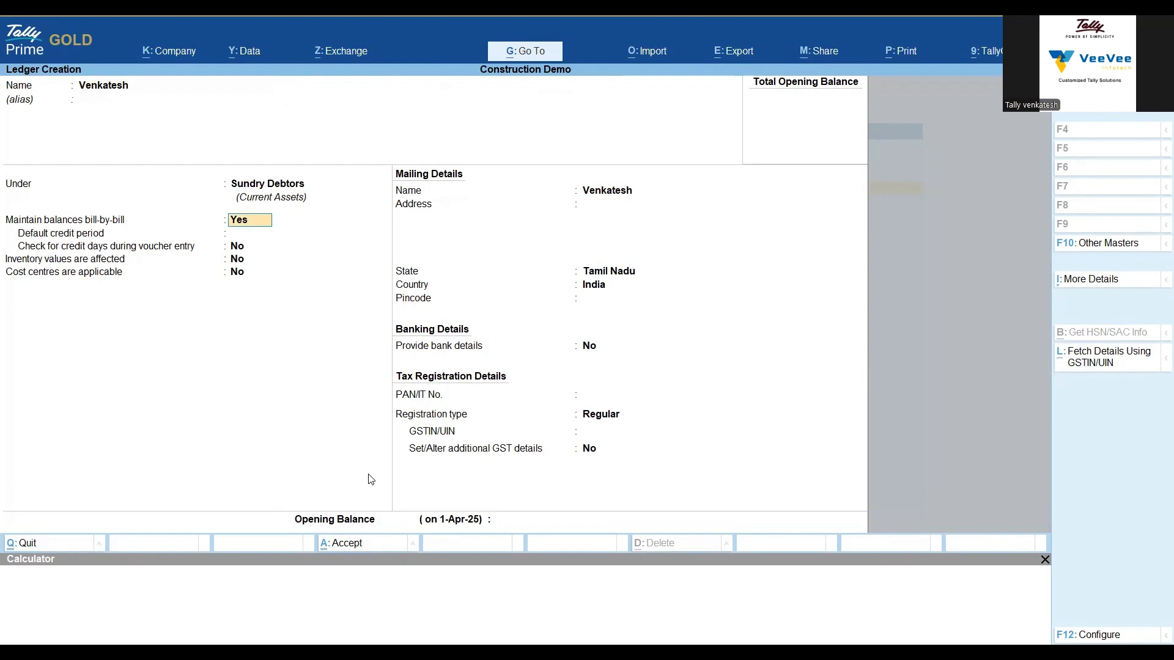
- Keep the customer ledger's default billing, Tamil Nadu mailing and Regular registration details, save it, and leave master creation
key(Return)
key(Return)
key(Return)
key(Return)
key(Return)
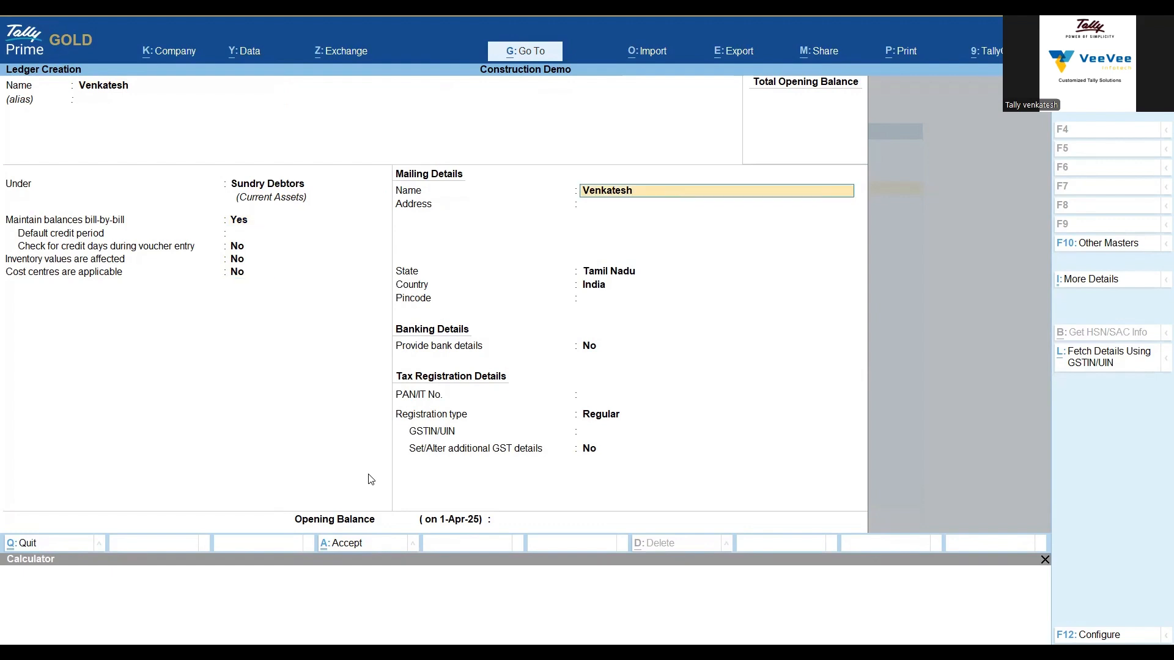
key(Return)
key(Return)
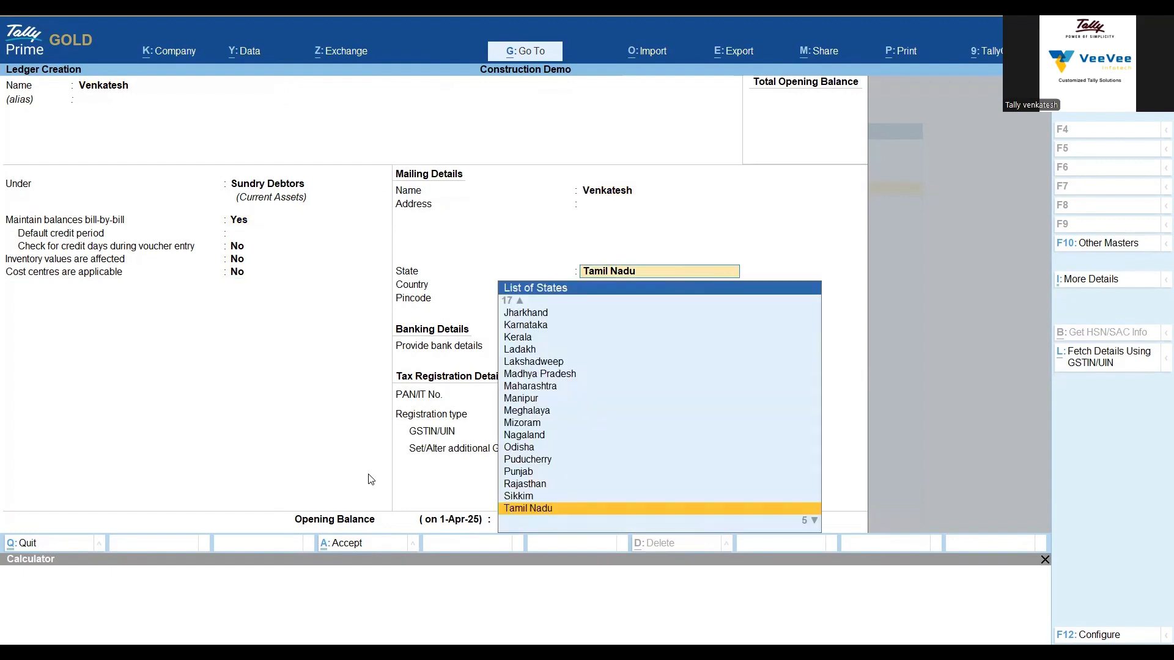
key(Return)
key(Return)
key(Return)
key(Return)
key(Return)
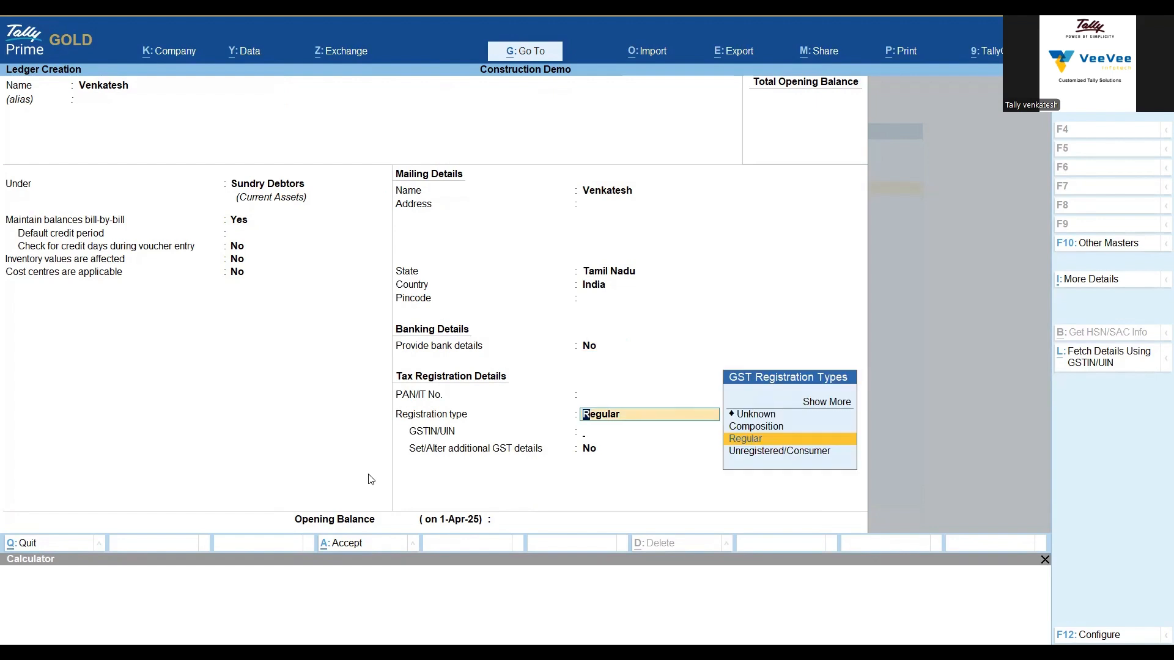
key(Return)
key(Return)
key(Return)
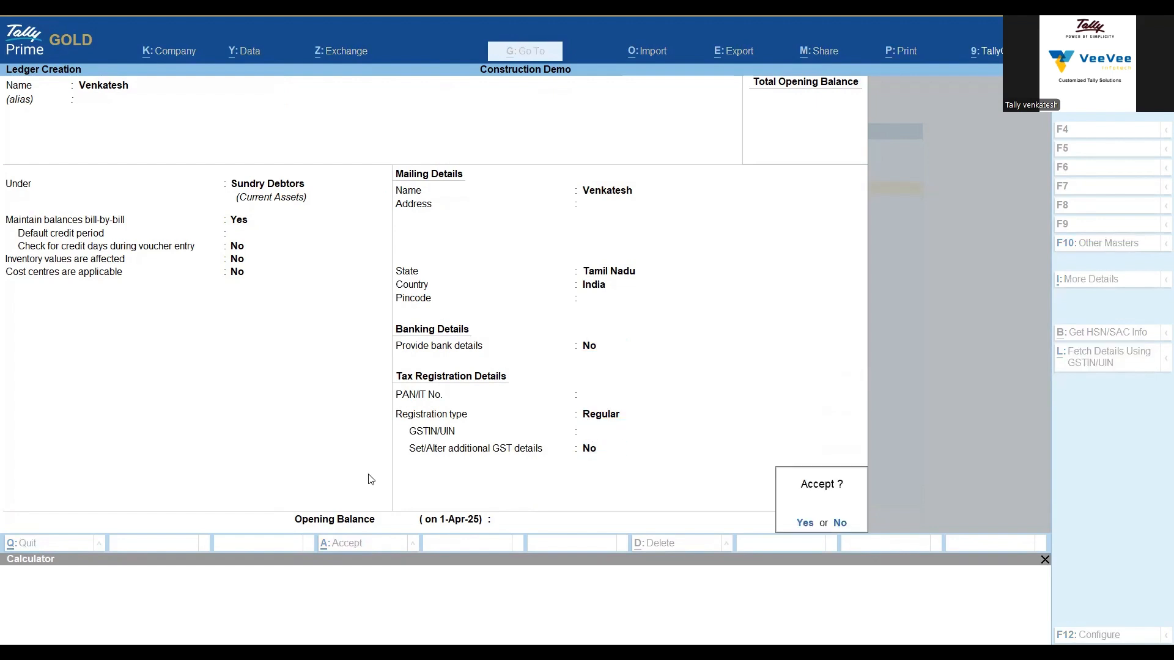
key(Return)
key(Escape)
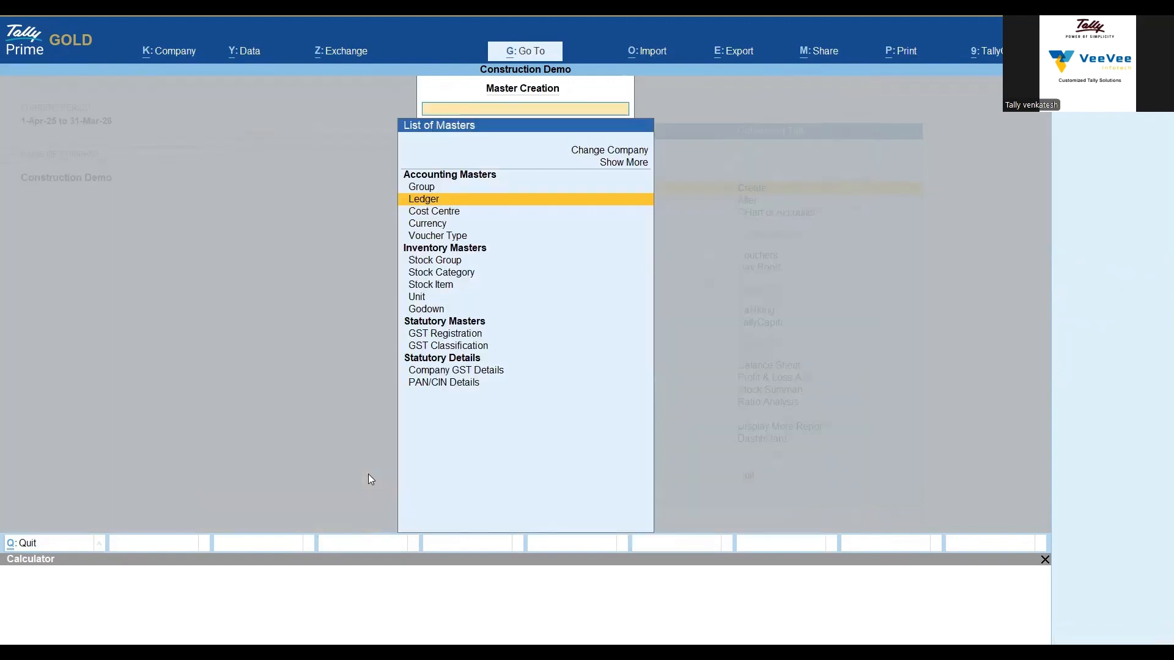
key(Down)
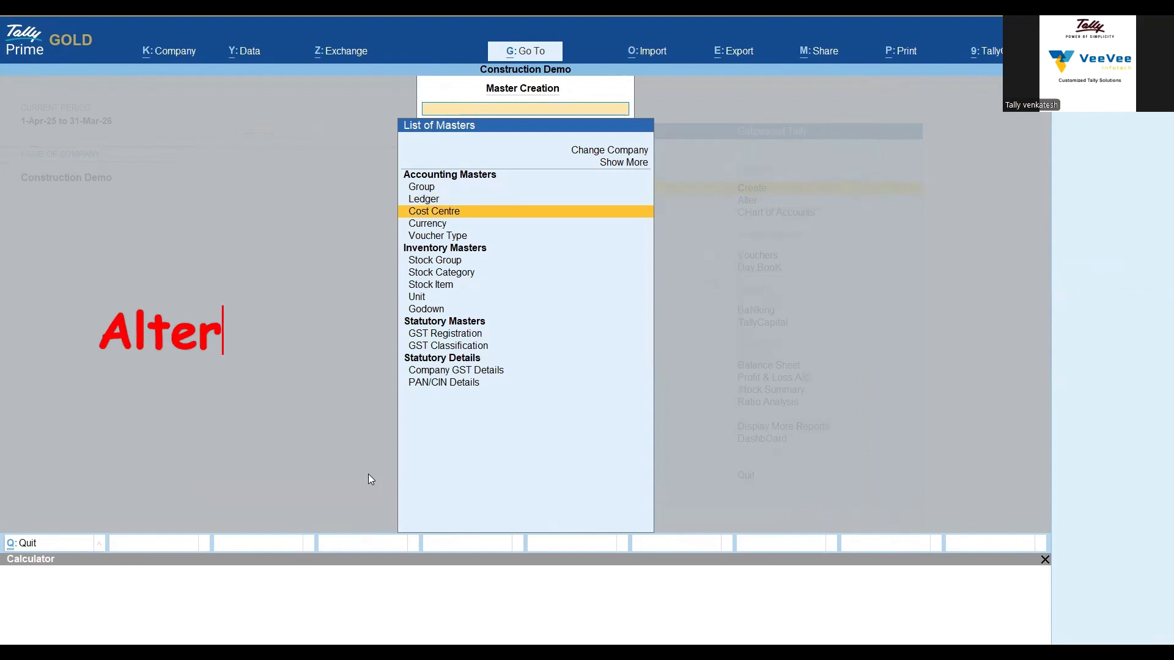
key(Escape)
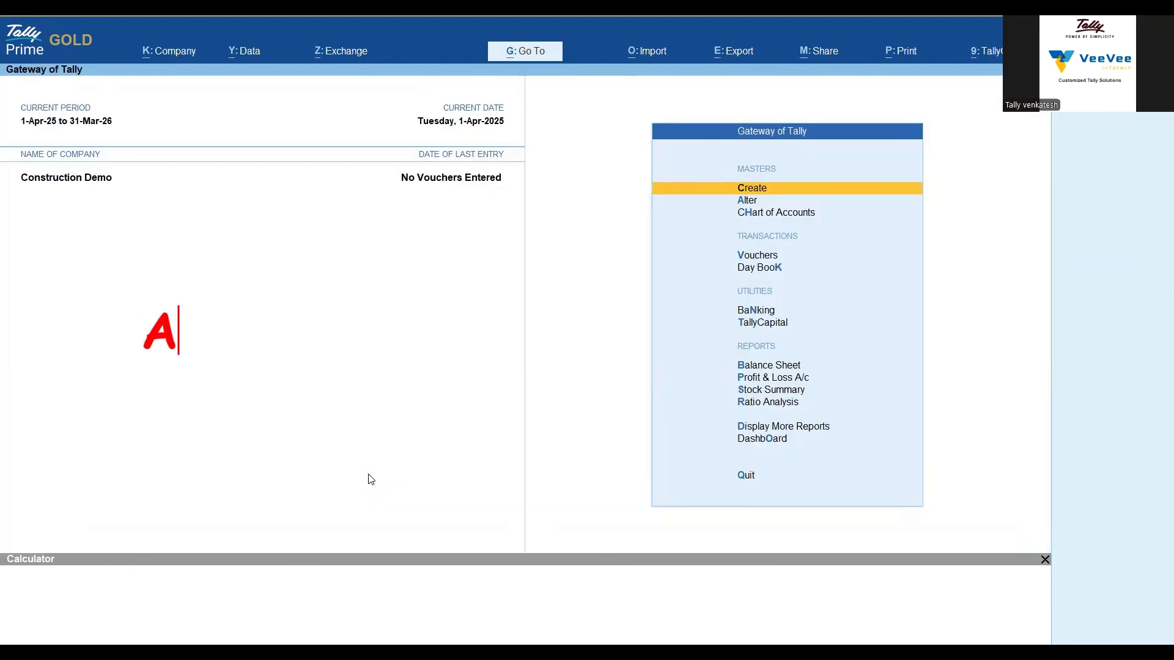
- Open the existing Purchase ledger for alteration to review its settings, and return to the ledger list
key(Down)
key(Return)
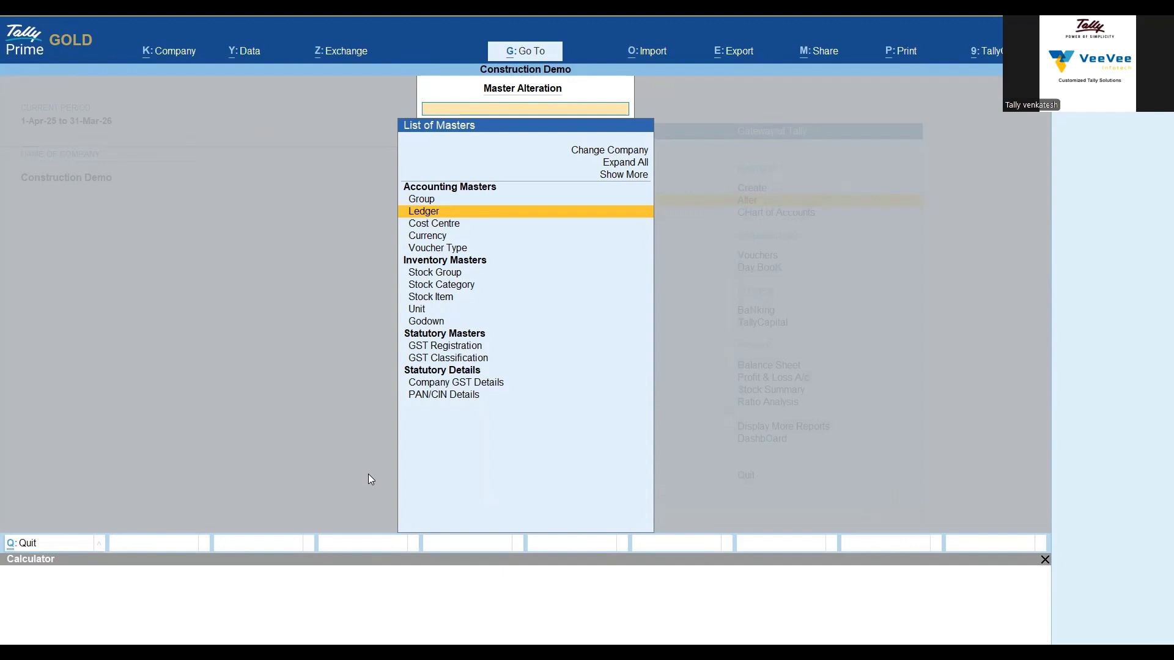
key(Return)
key(Down)
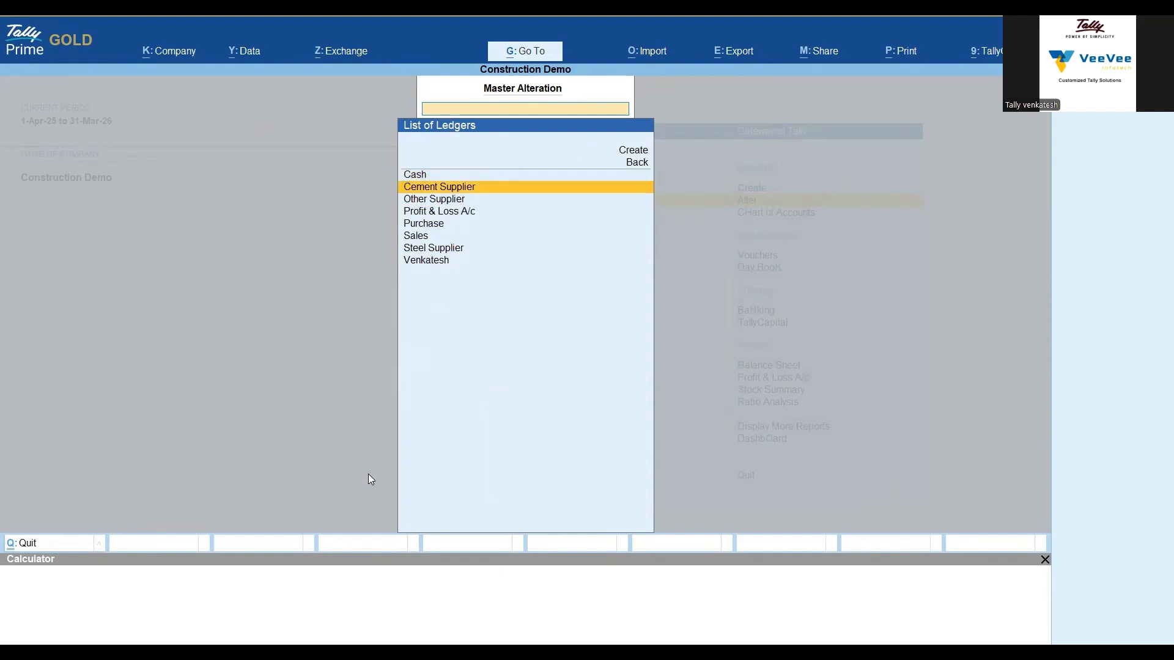
key(Down)
key(Down)
key(Down)
key(Return)
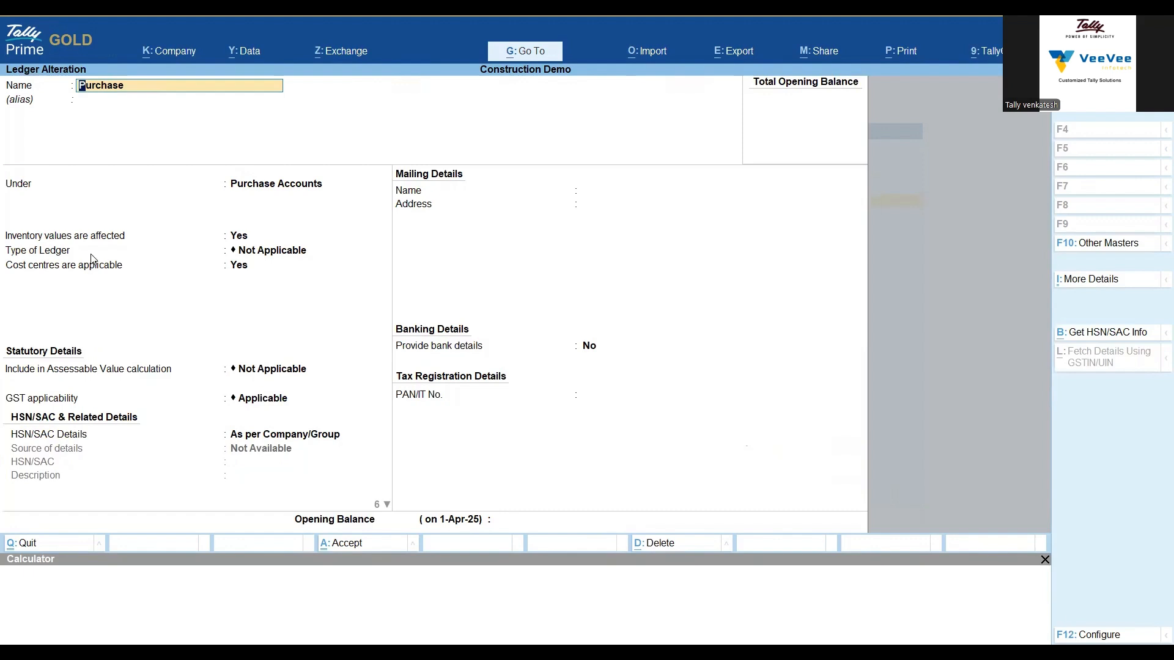
key(BackSpace)
key(Escape)
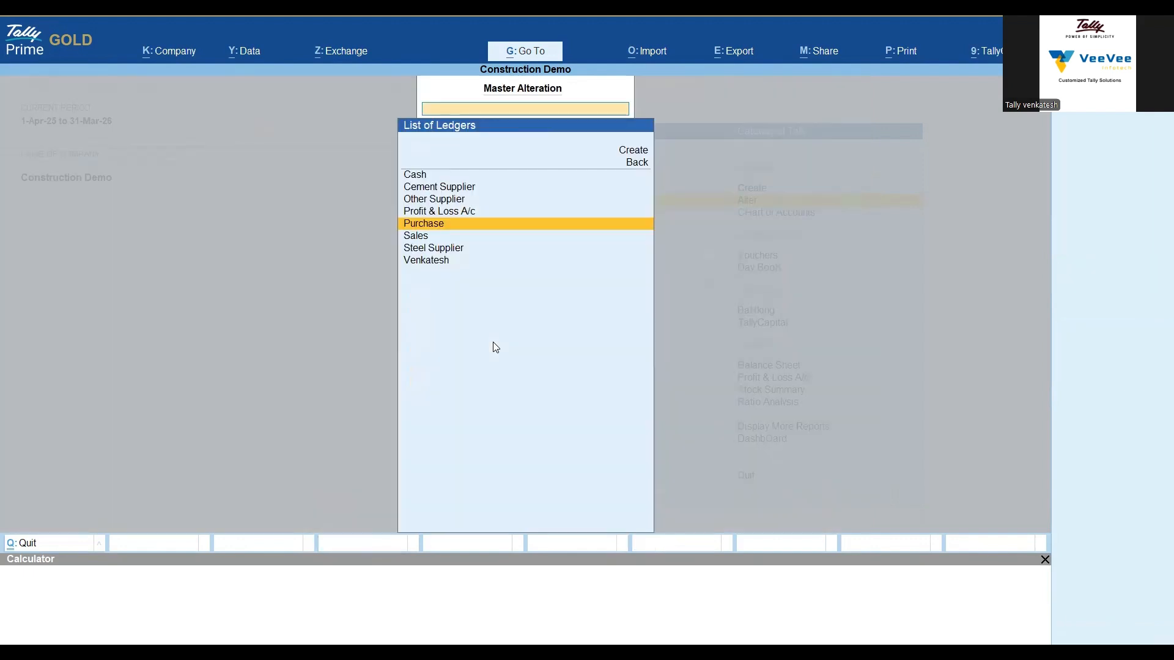
- Open the Sales ledger for alteration to review its inventory, cost centre and GST settings, and return to the ledger list
key(Down)
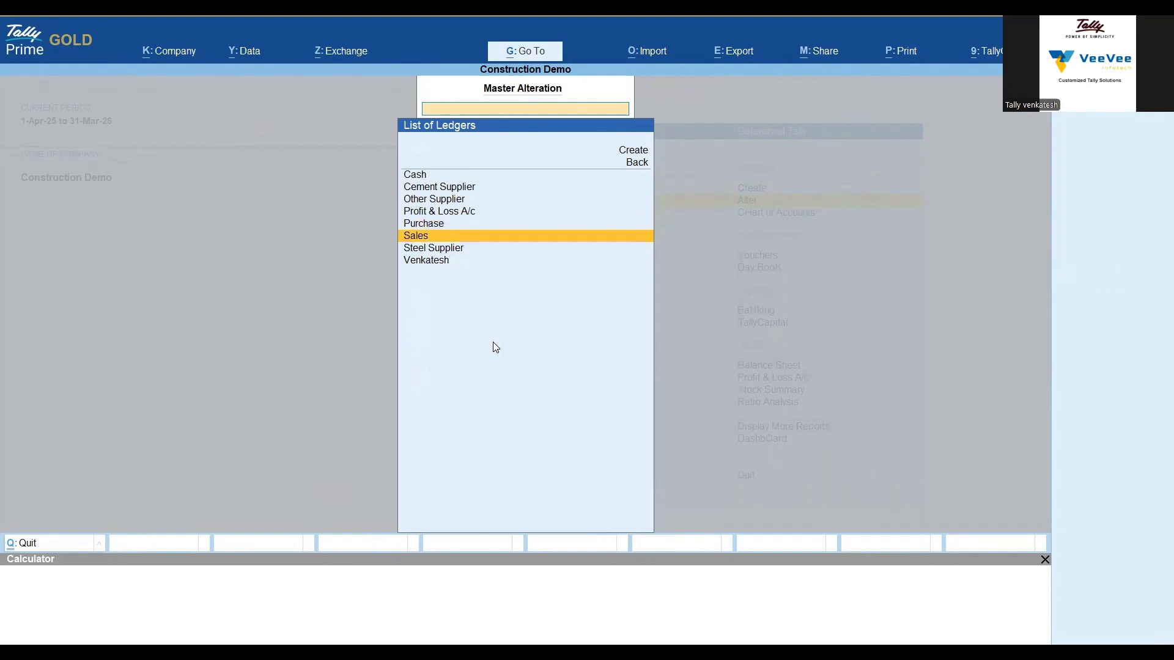
key(Return)
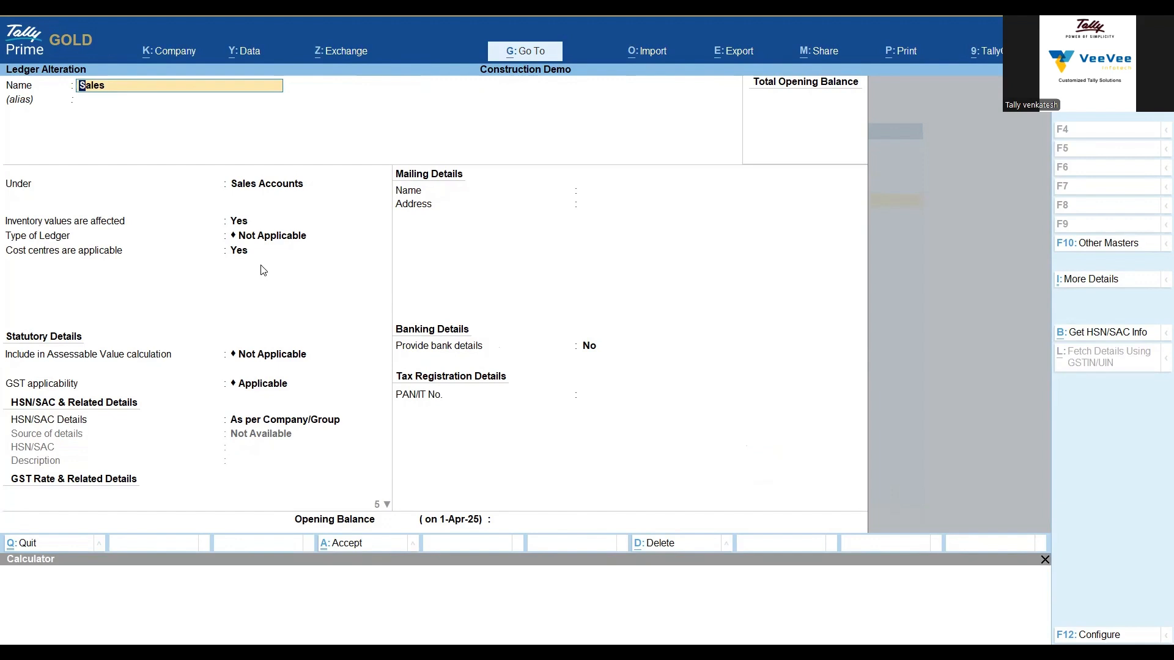
key(Escape)
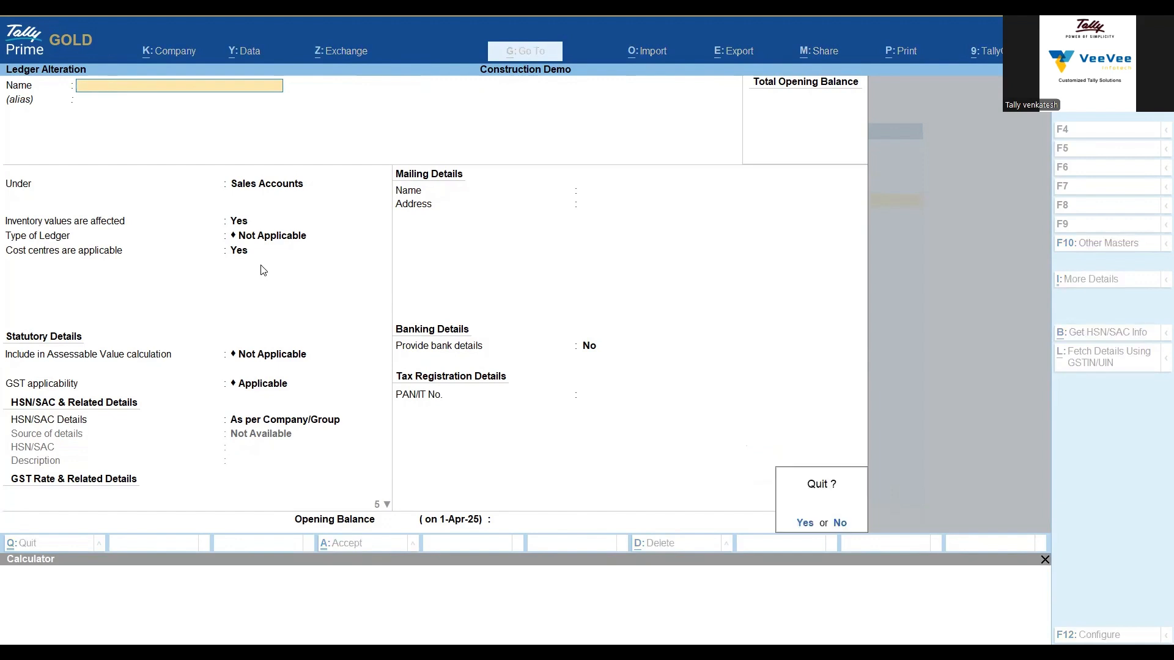
key(Return)
- Start a new ledger from the ledger list, name it Wages, and place it under Indirect Expenses
key(Up)
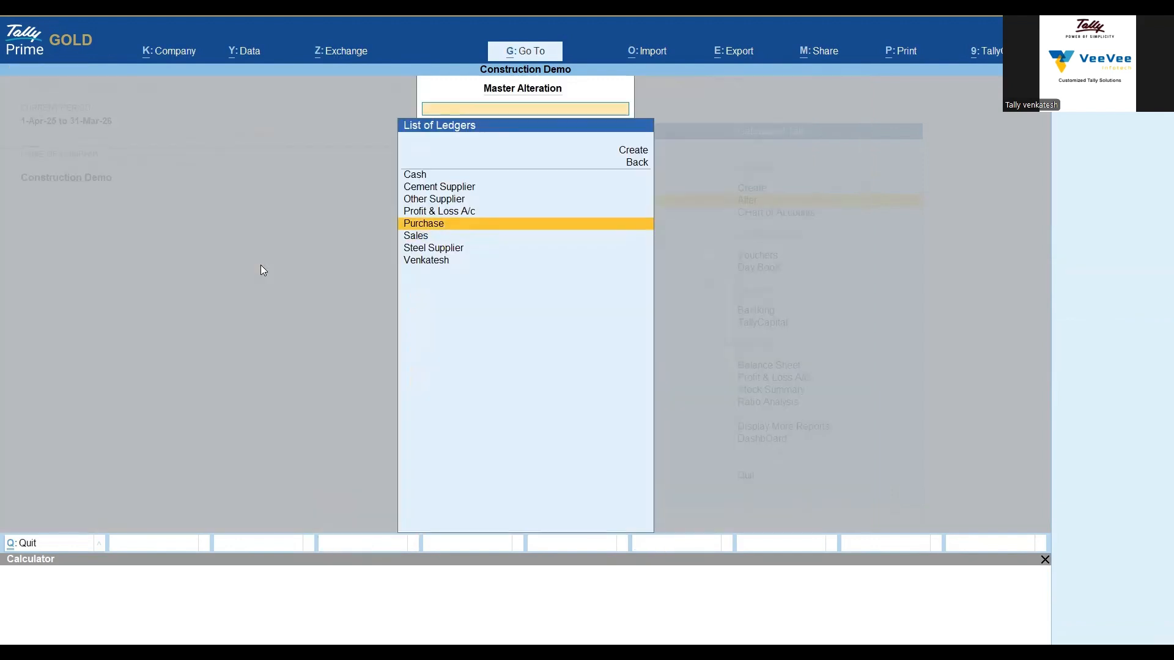
key(Up)
key(Up)
key(Up)
key(Up)
key(Up)
key(Up)
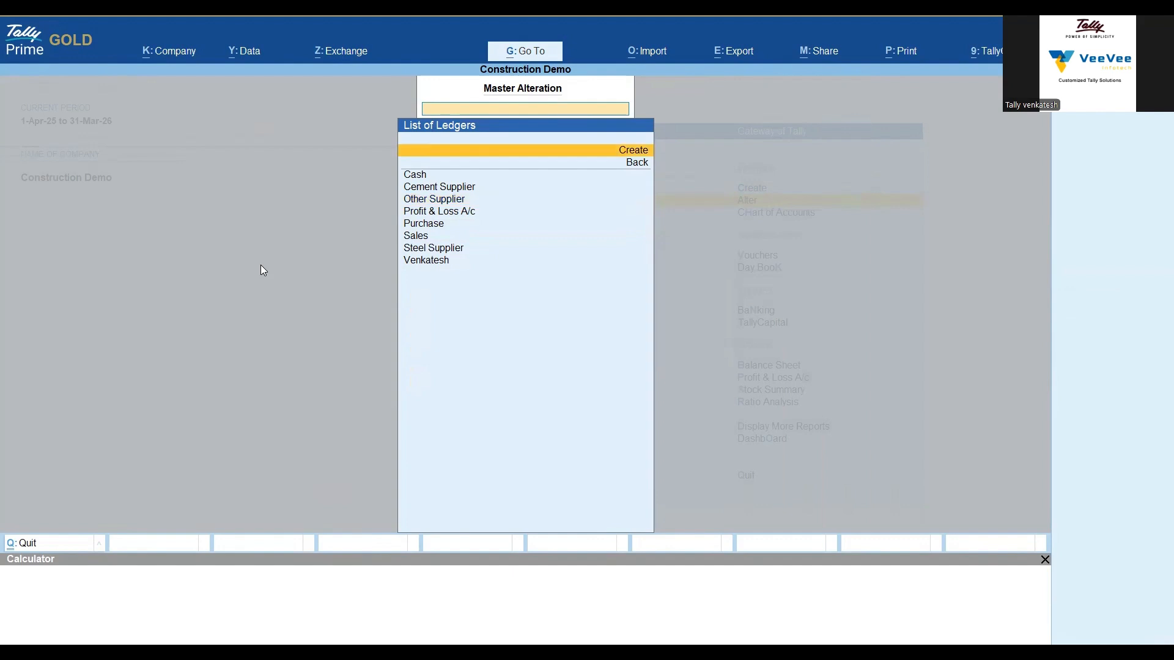
key(Return)
text(W)
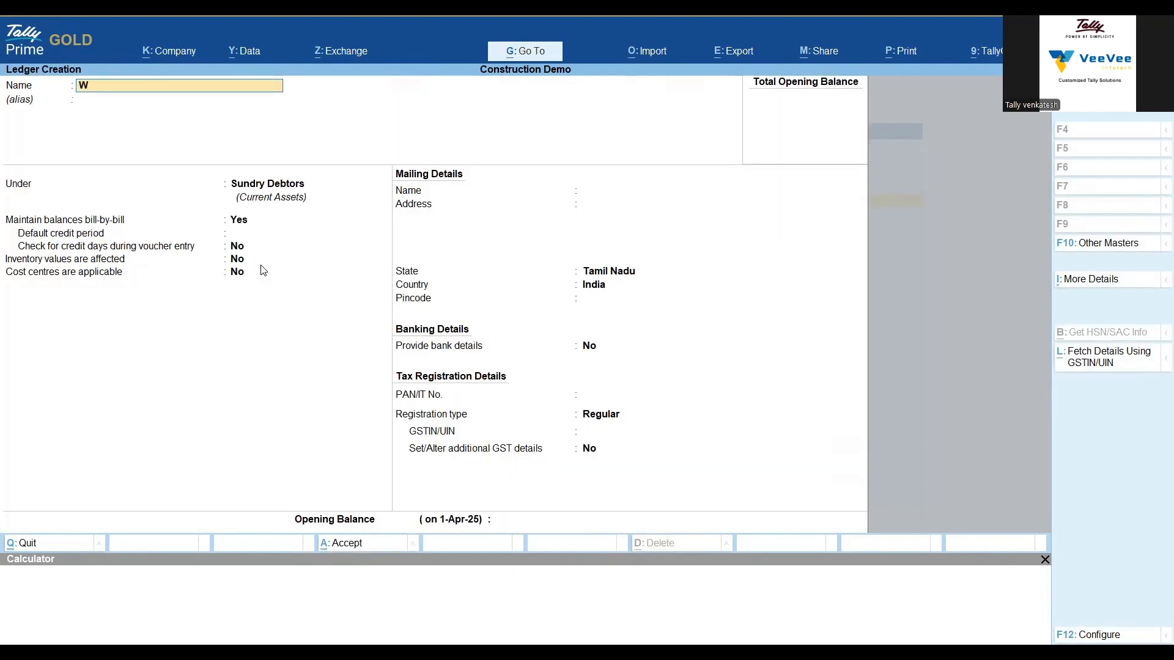
text(ages)
key(Return)
text(I)
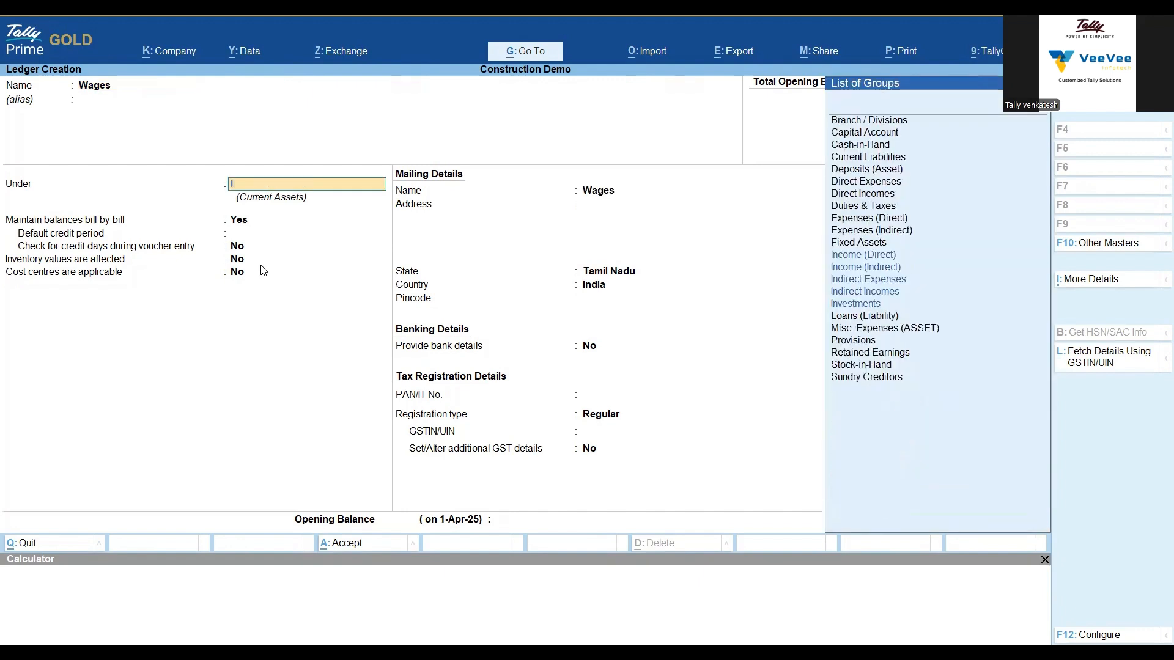
text(ndi)
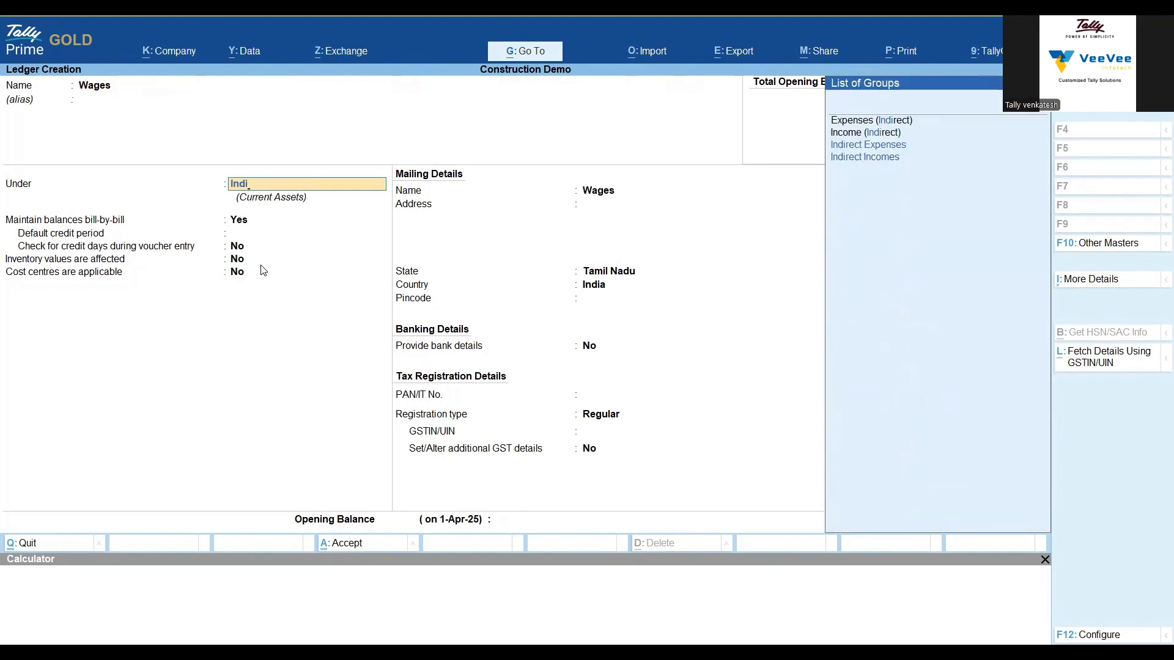
key(Return)
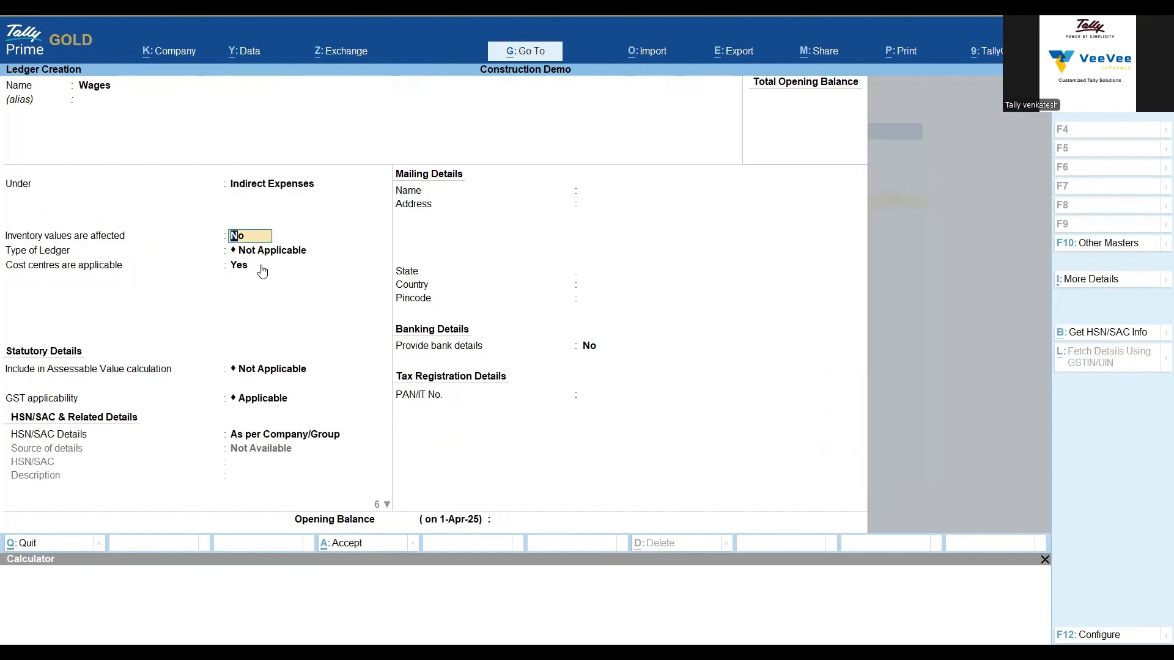
- Keep cost centres applicable for the Wages ledger, set GST applicability to Not Applicable, save it, and leave ledger creation
key(Return)
key(Return)
key(Return)
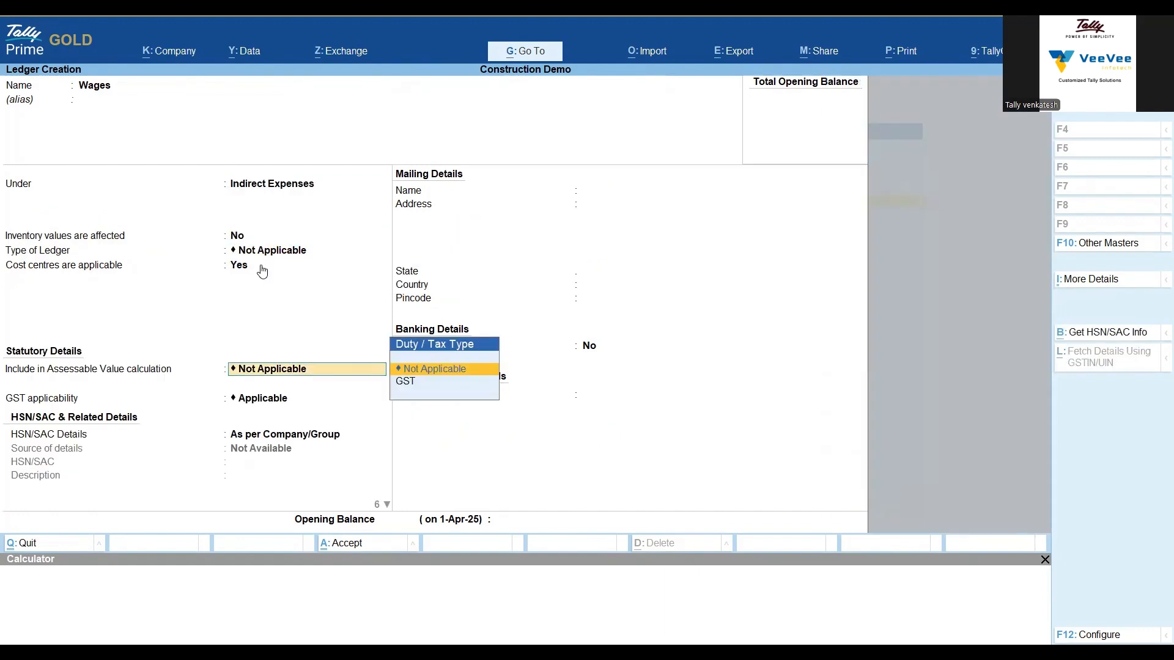
key(Return)
key(Down)
key(Return)
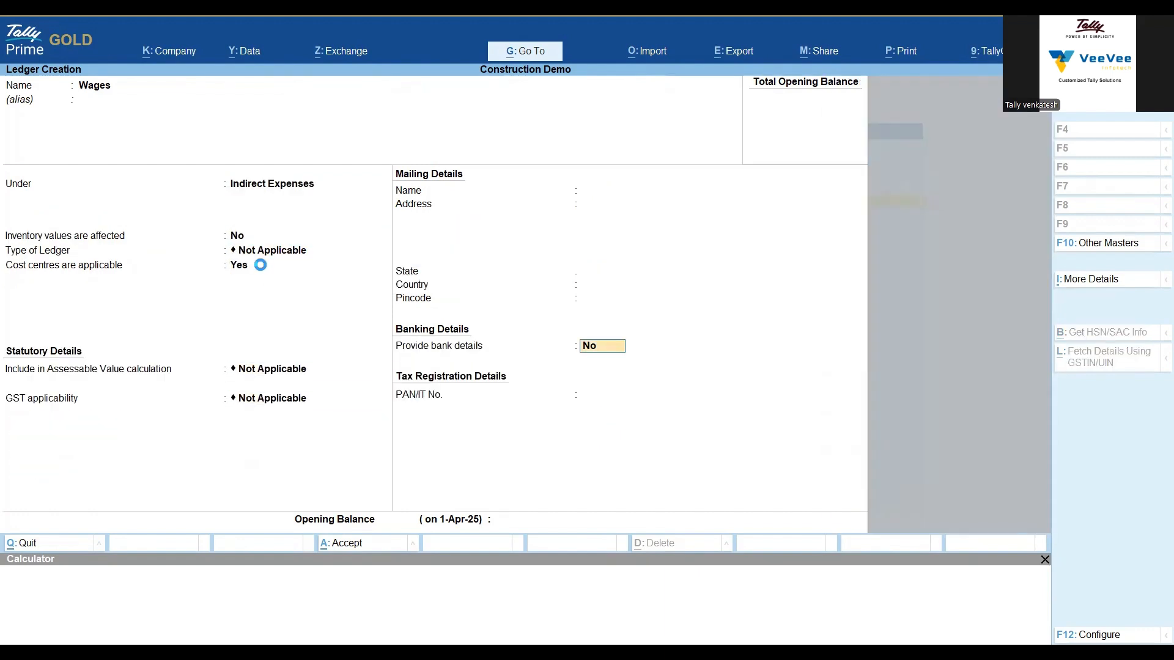
key(Return)
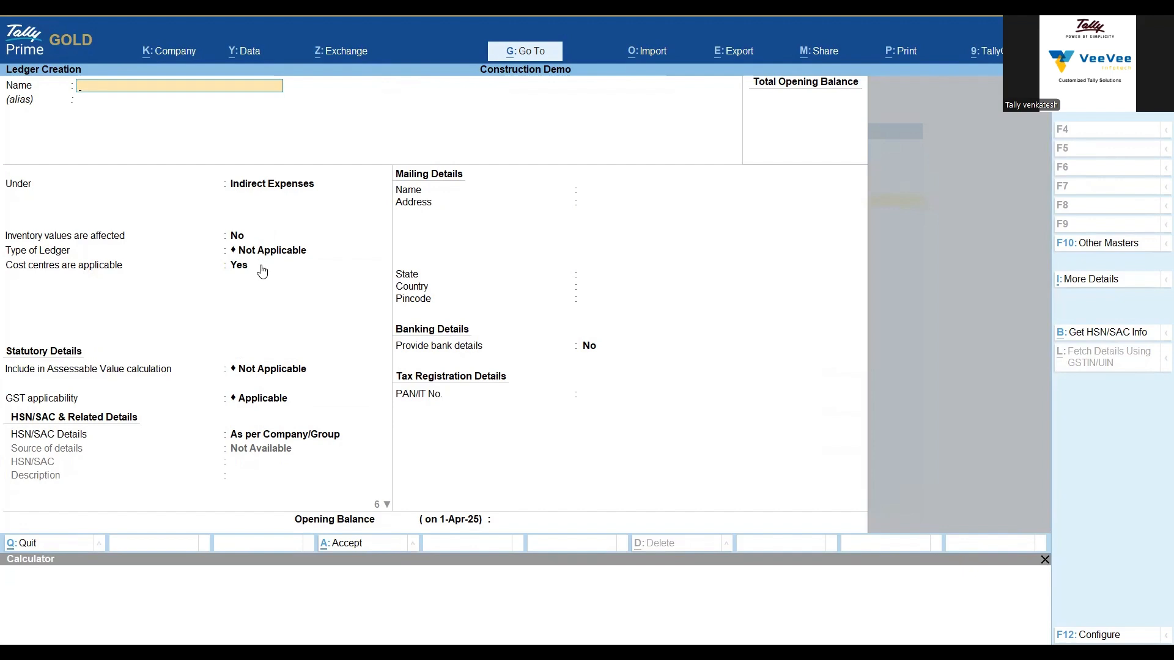
key(Escape)
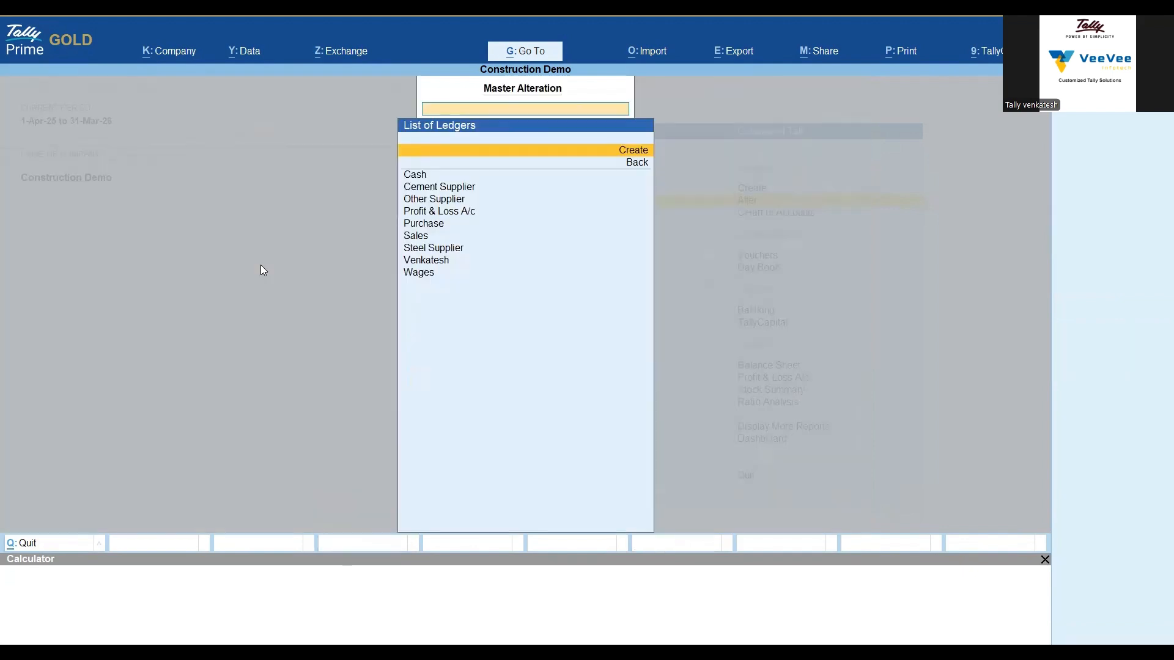
- Switch from ledgers to stock items and open Cement for alteration to review its unit and GST rate, leaving it unaltered
key(BackSpace)
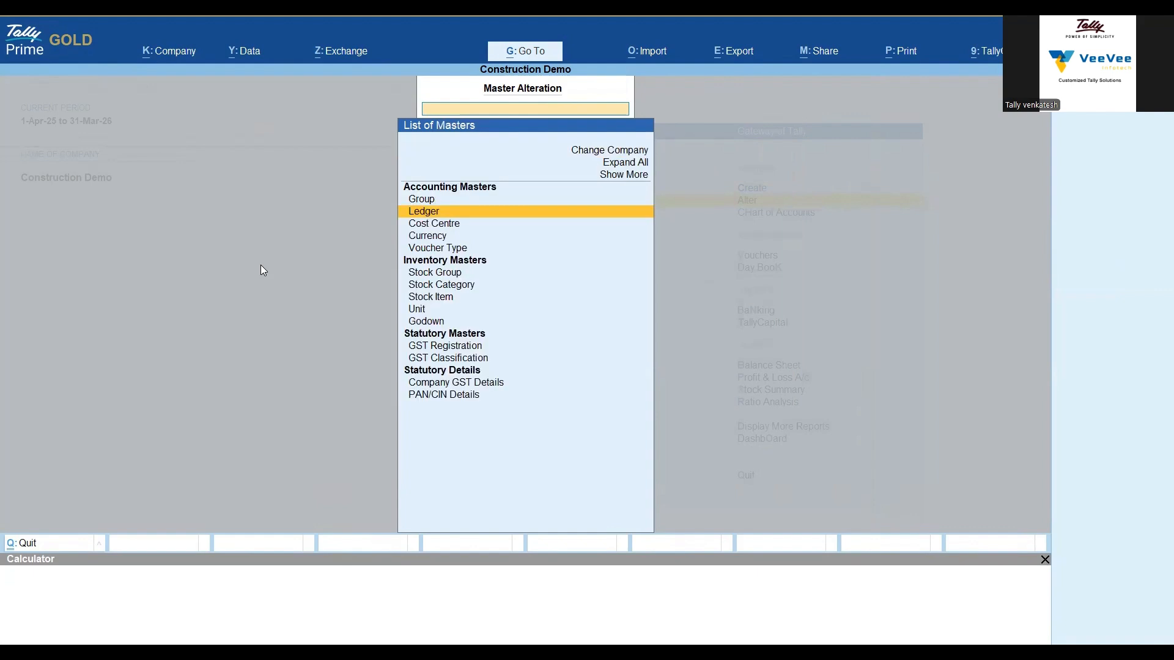
key(Down)
key(Down)
key(Down)
key(Down)
key(Down)
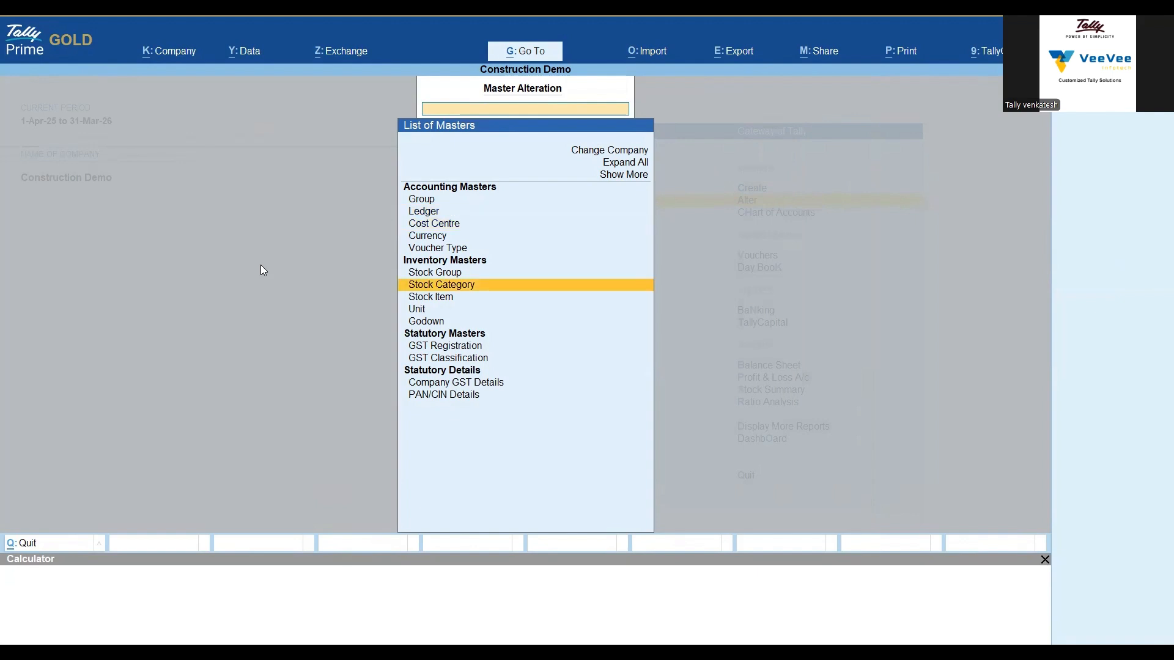
key(Down)
key(Return)
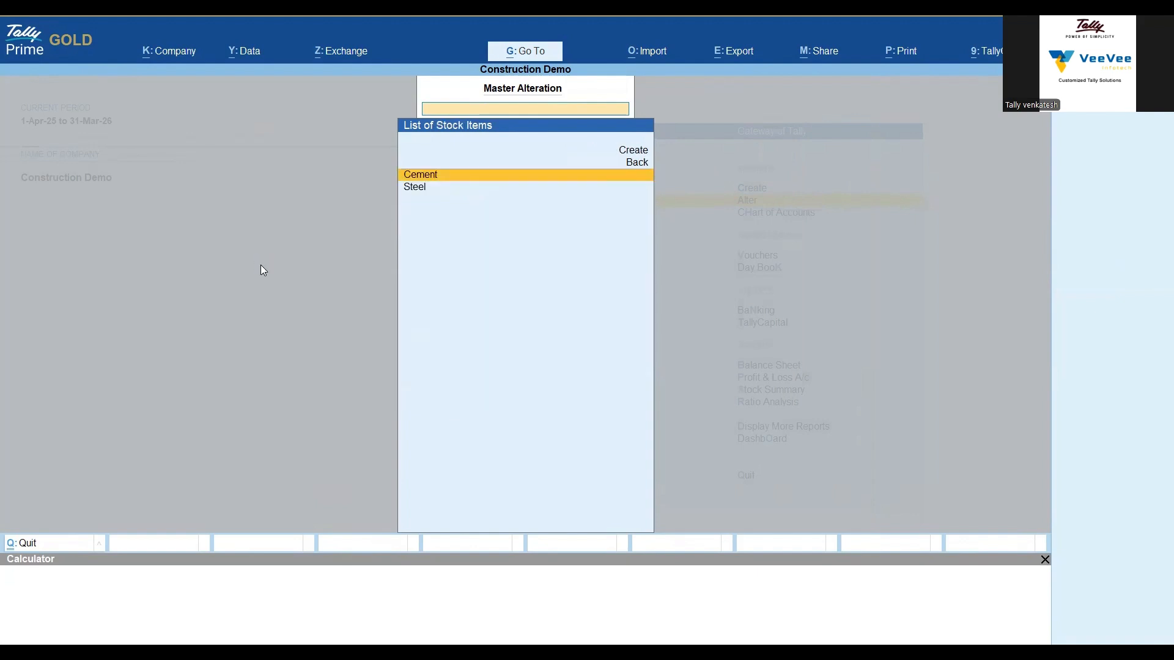
key(Return)
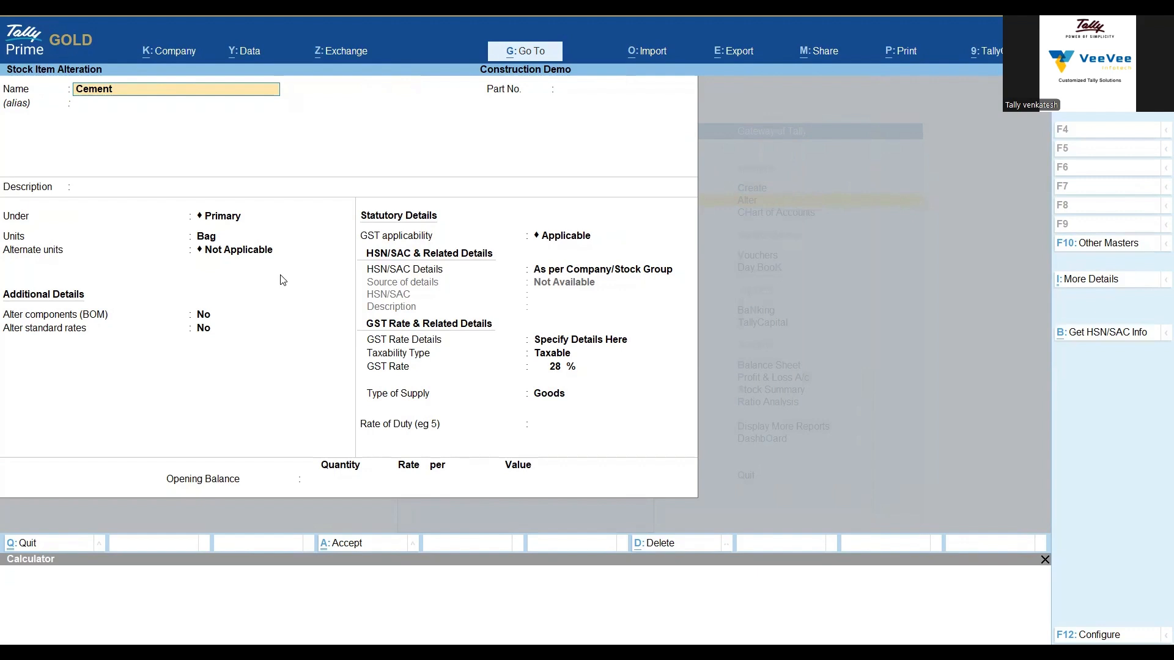
key(Escape)
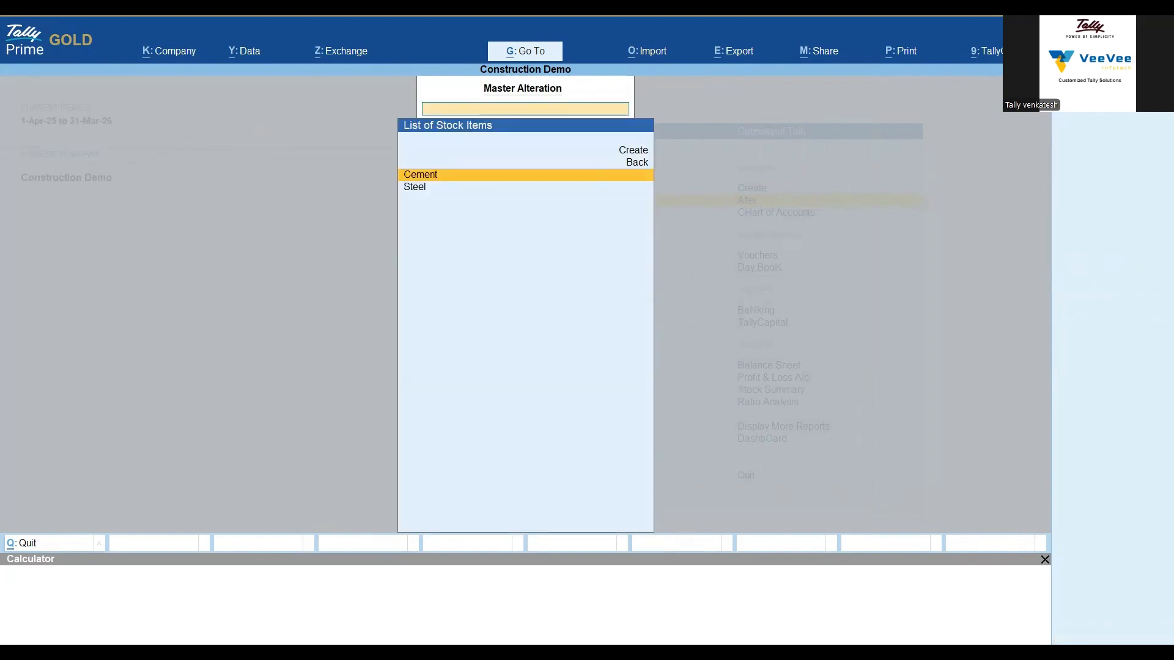
- Open the Steel stock item for alteration to review its unit and GST rate, and return to the list of masters
key(Down)
key(Return)
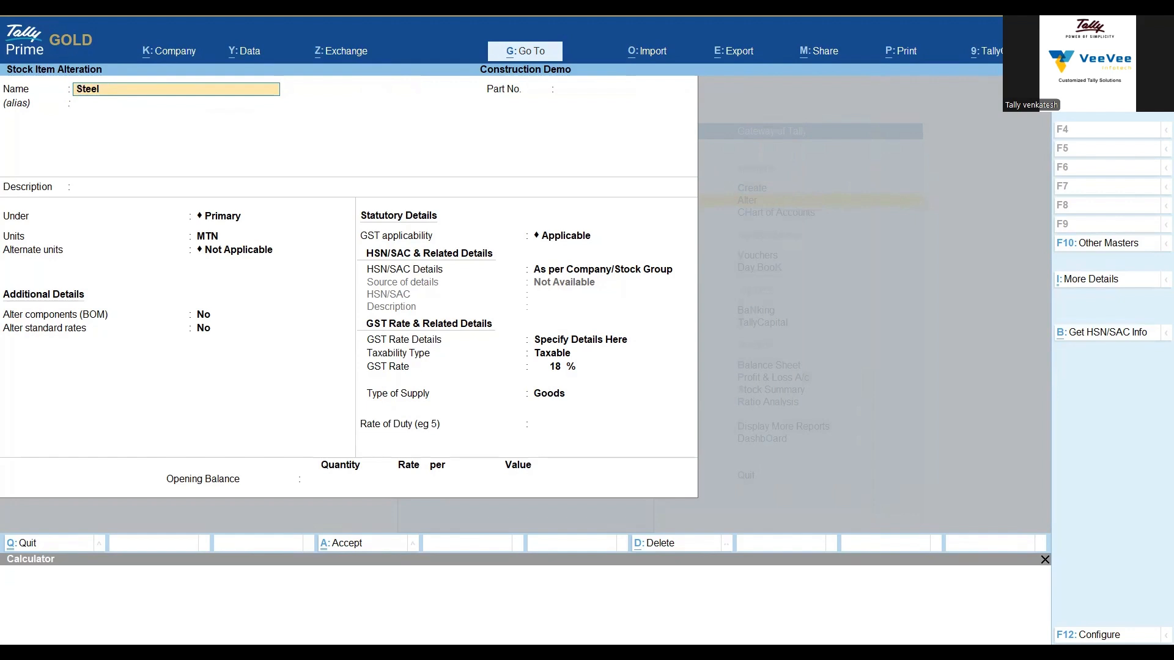
key(BackSpace)
key(Escape)
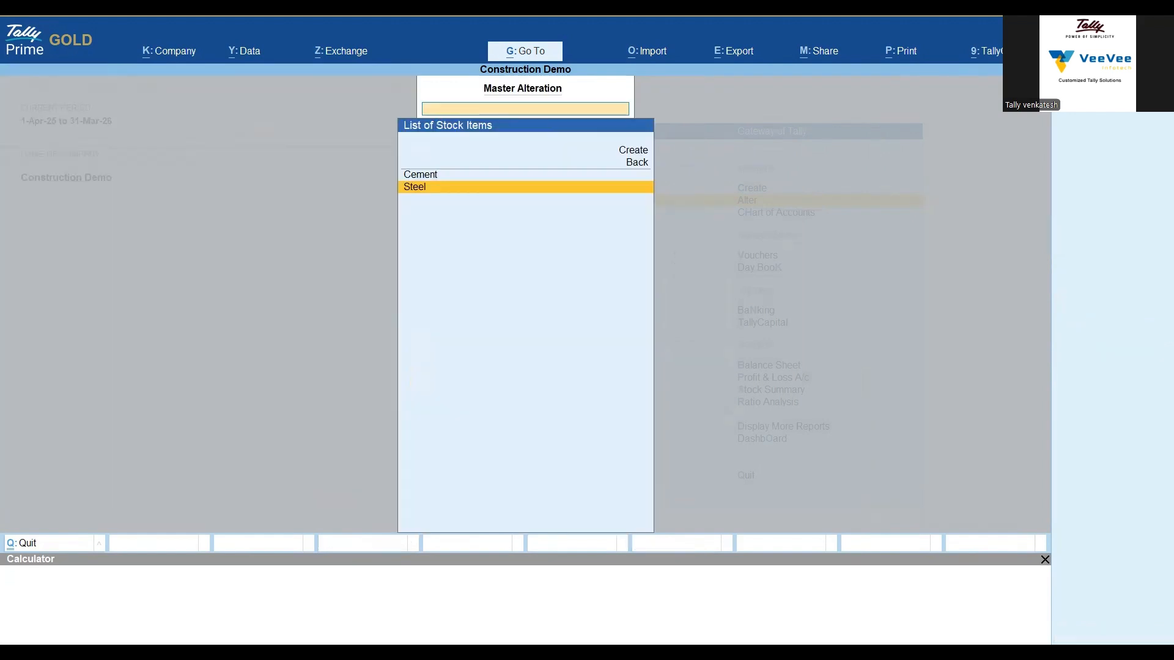
key(Escape)
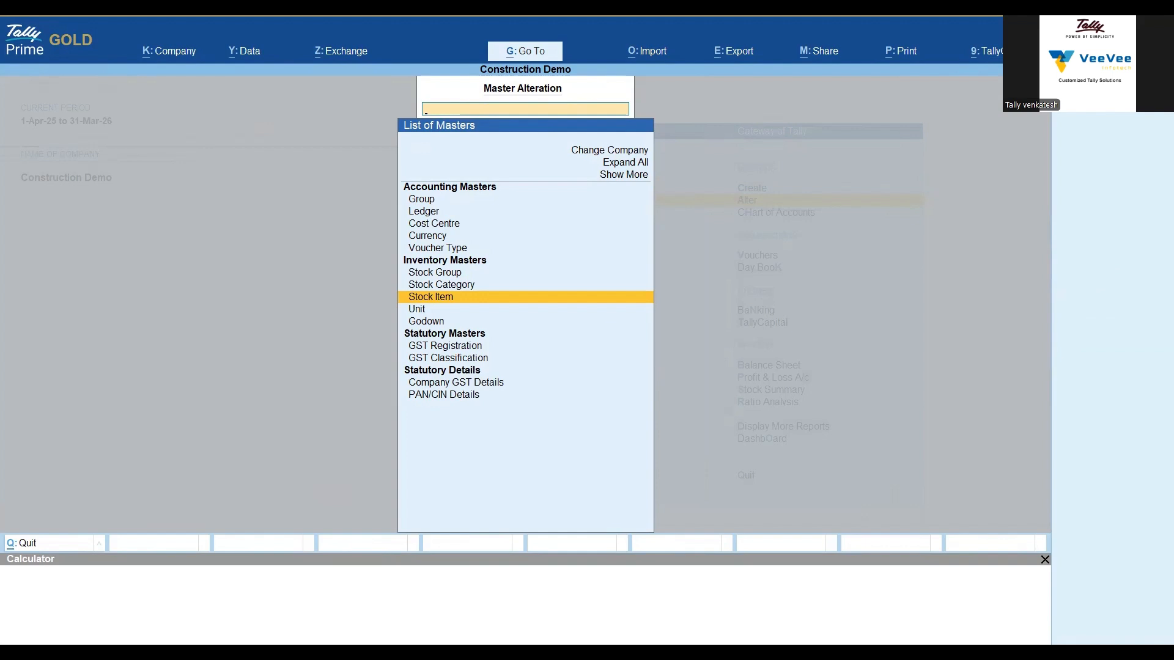
- Open the Home project's cost centre for alteration to review its name and parent, and return to the Gateway of Tally
key(Up)
key(Up)
key(Up)
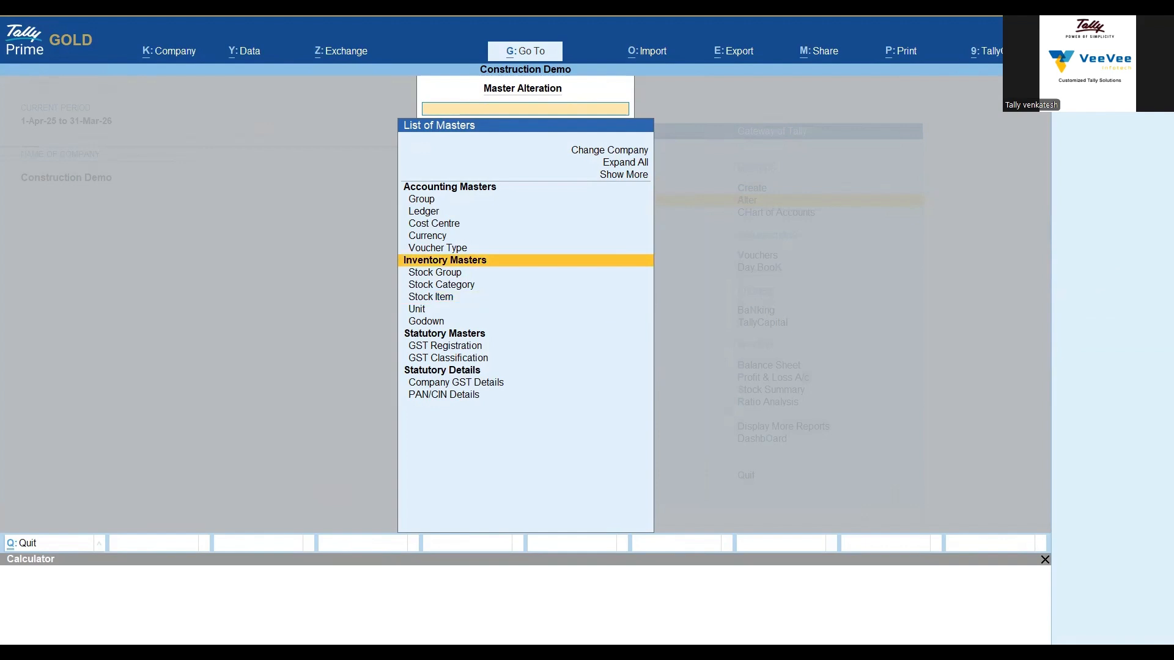
key(Up)
key(Up)
key(Up)
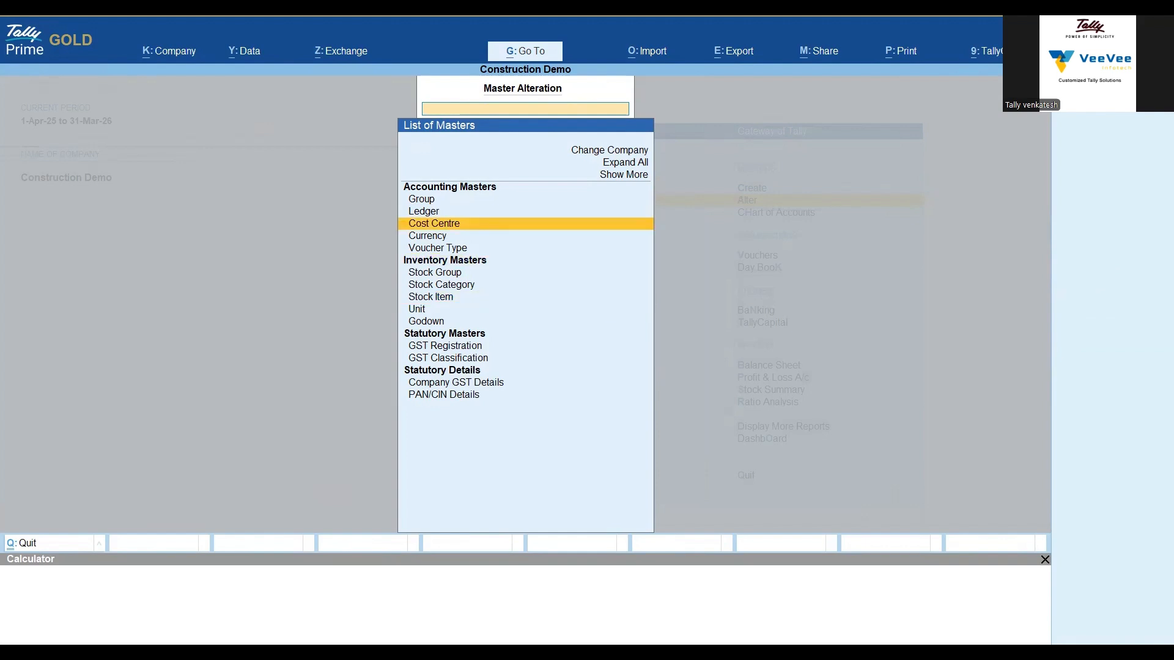
key(Return)
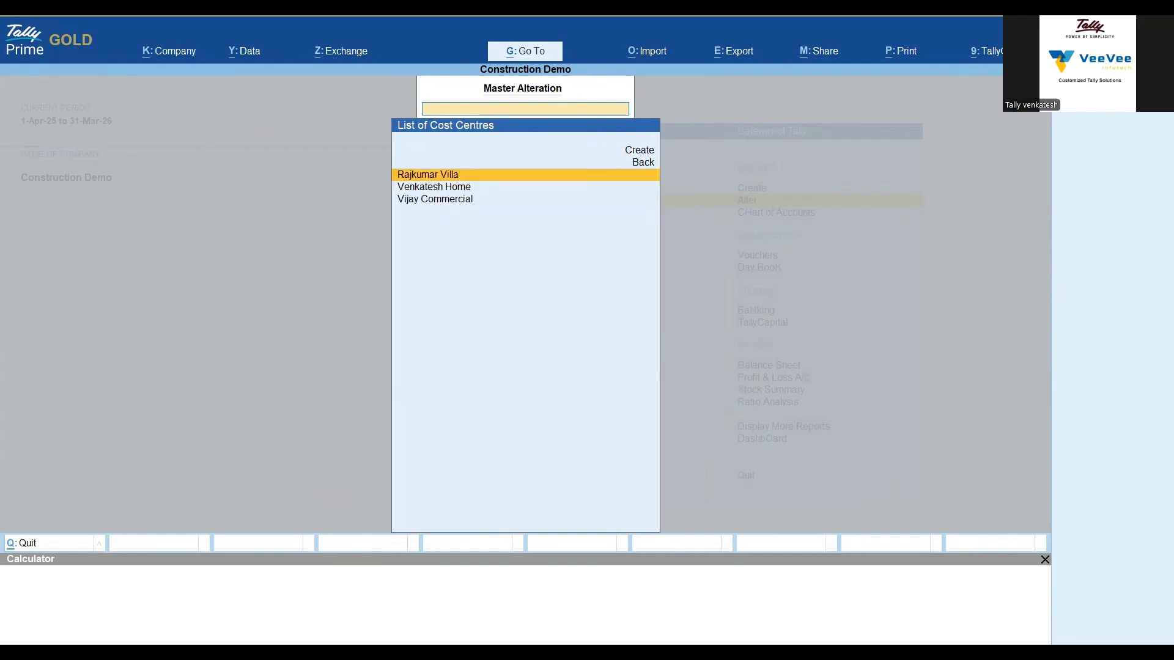
key(Down)
key(Return)
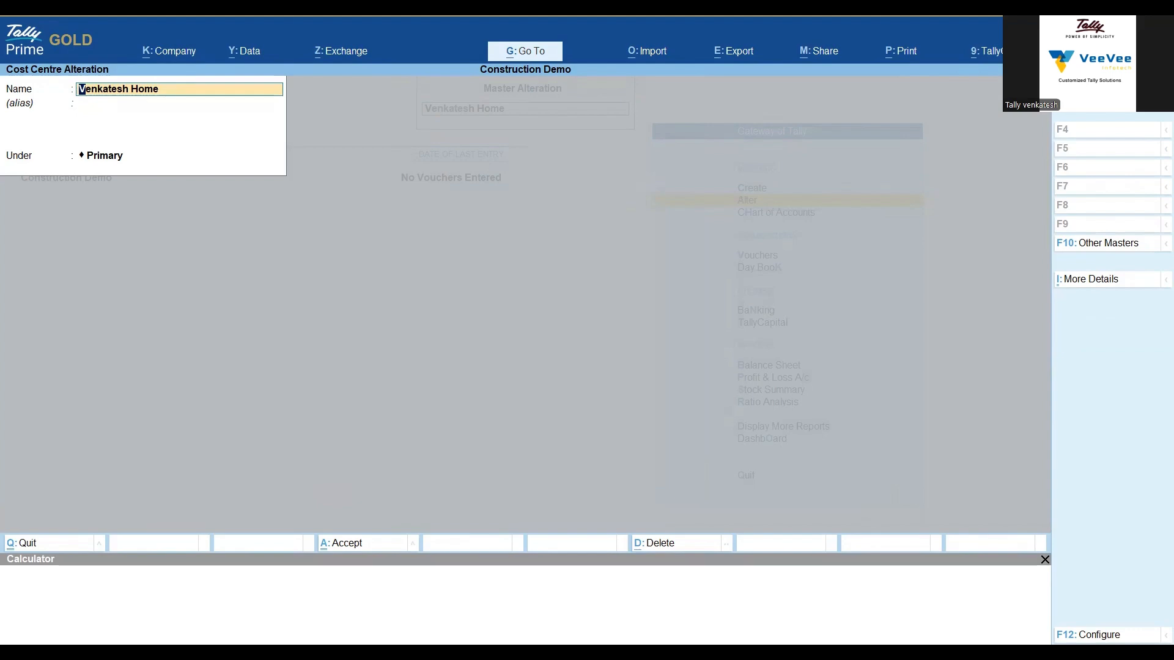
key(Escape)
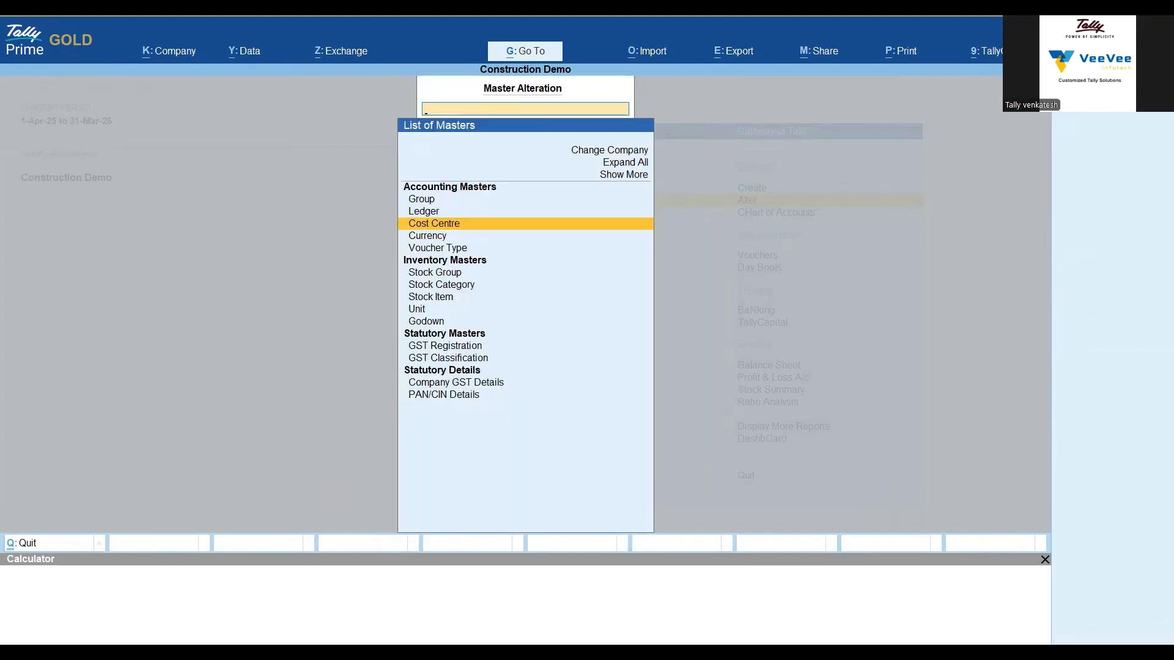
key(Escape)
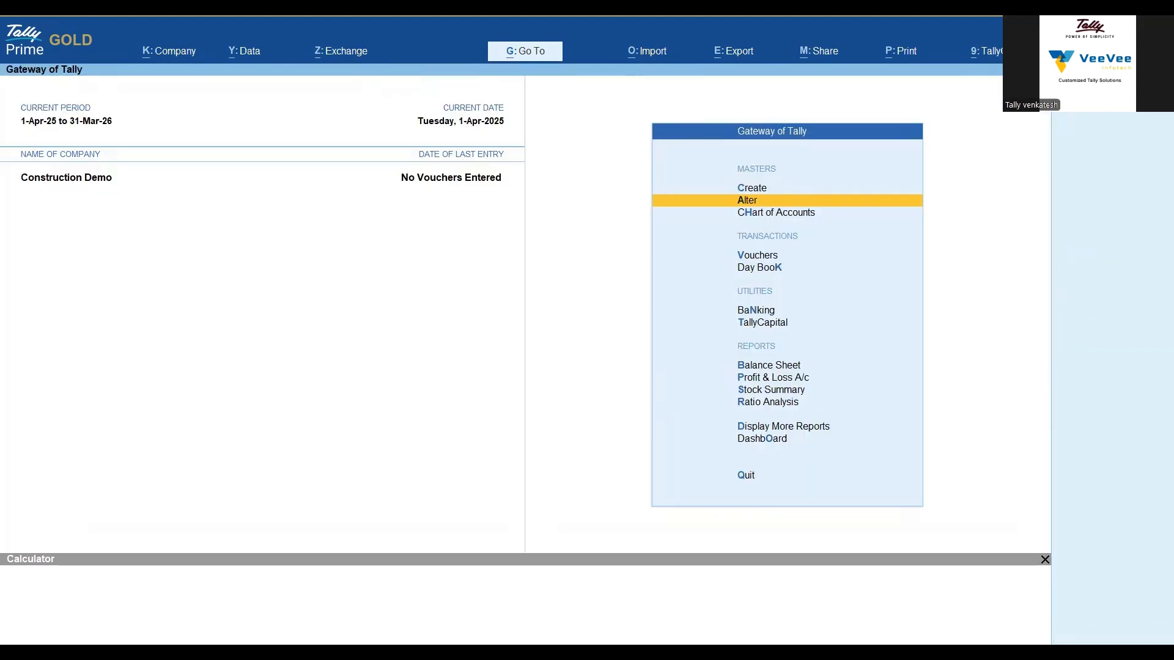